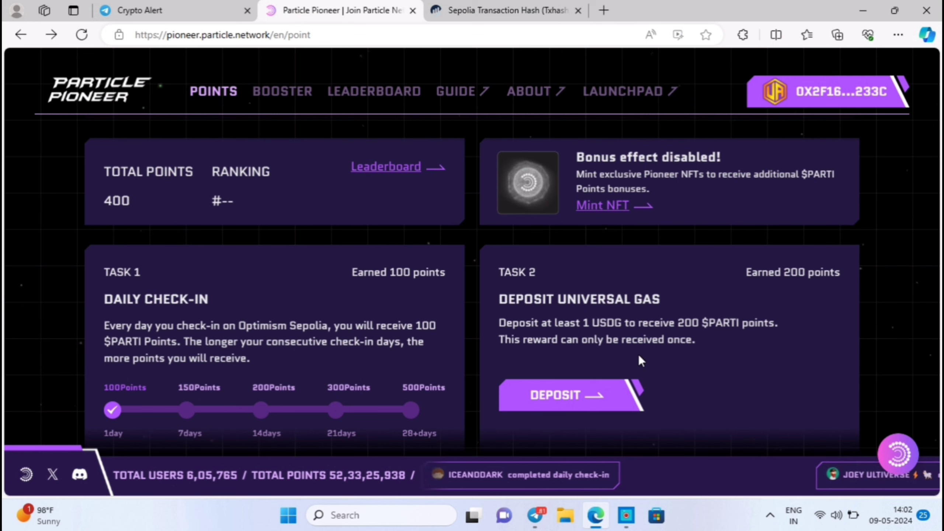
Review the daily check-in, Universal Gas deposit and Universal Gas transaction tasks on the Particle Pioneer Points page.
scroll(722, 347, "down", 3)
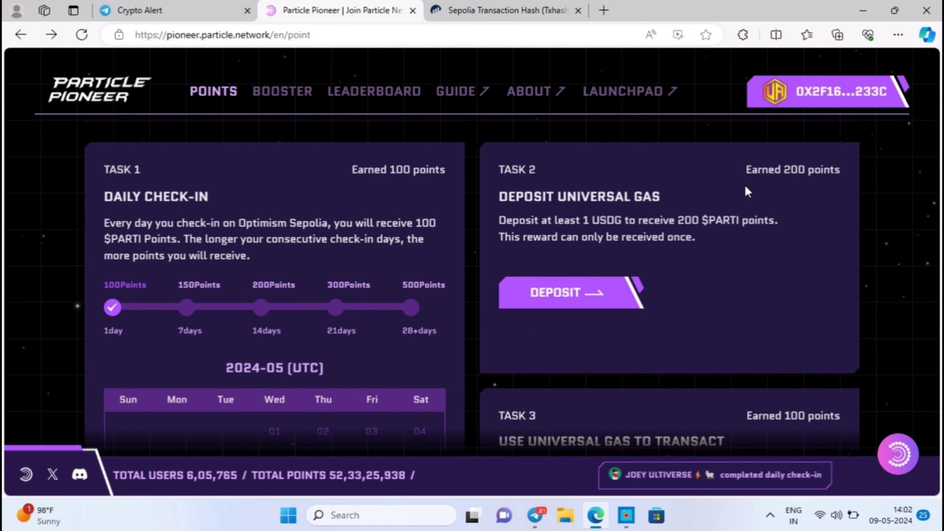
scroll(743, 246, "down", 6)
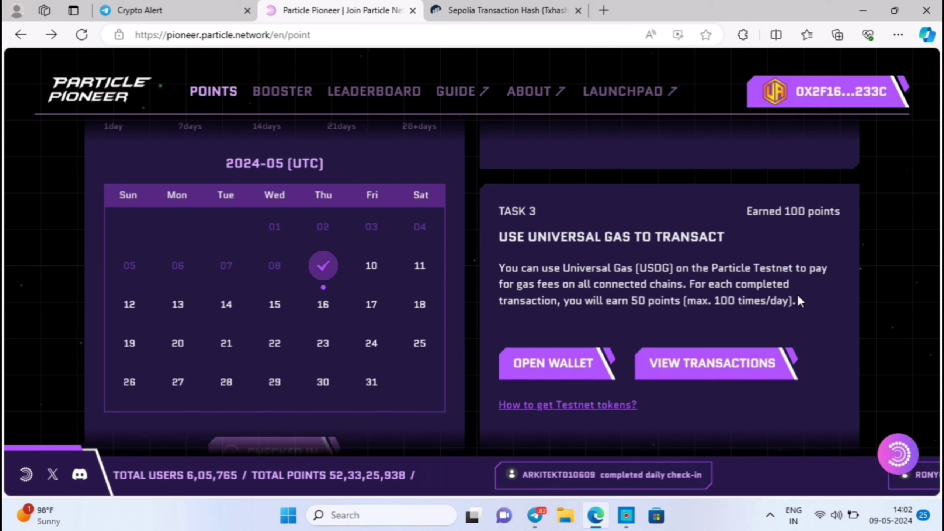
scroll(766, 291, "down", 2)
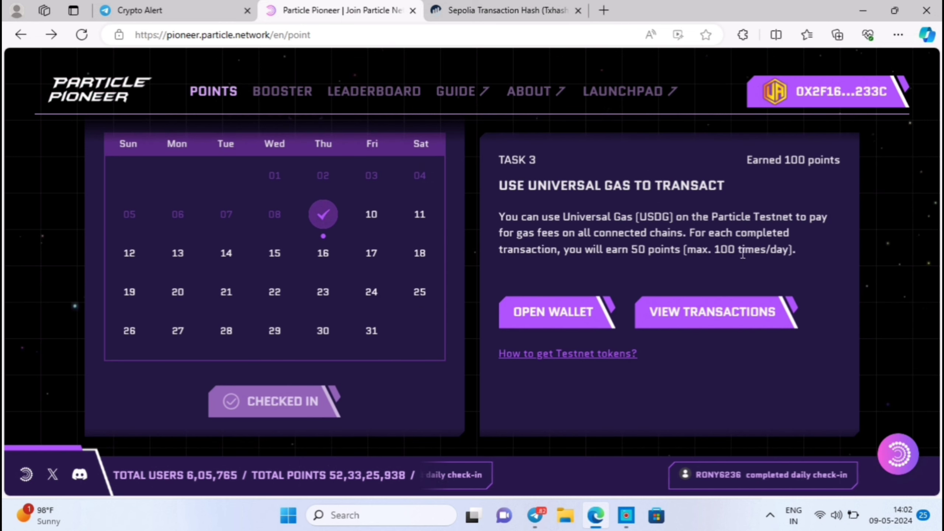
scroll(847, 260, "down", 3)
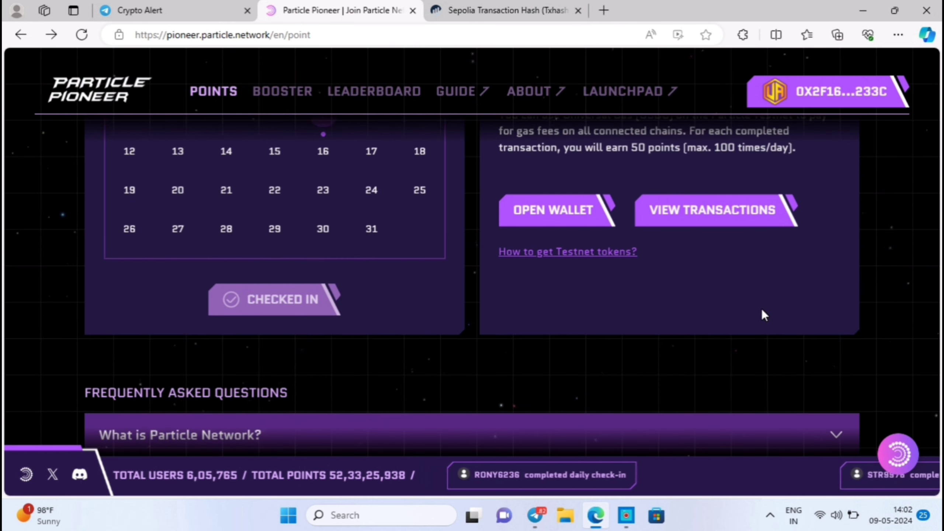
scroll(766, 309, "up", 6)
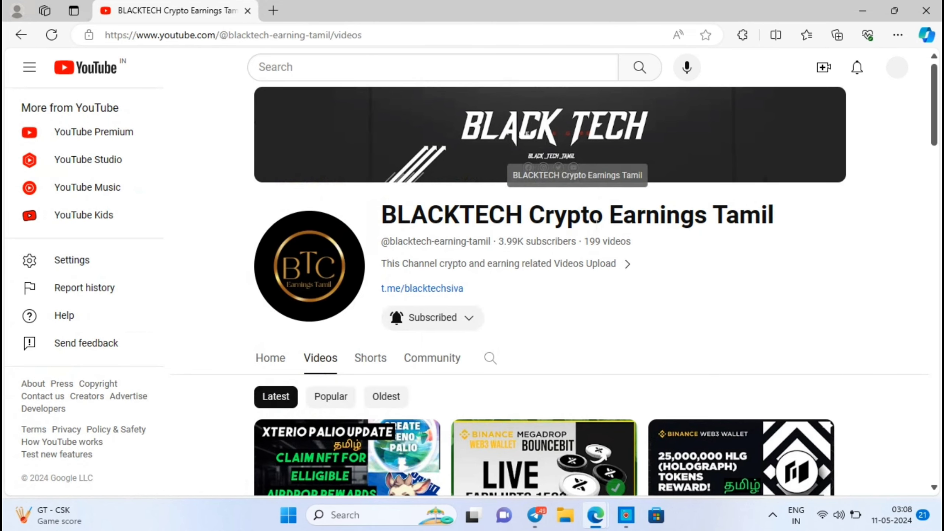
Look through the latest uploads on the BLACKTECH Crypto Earnings Tamil YouTube channel's video list.
scroll(550, 287, "down", 3)
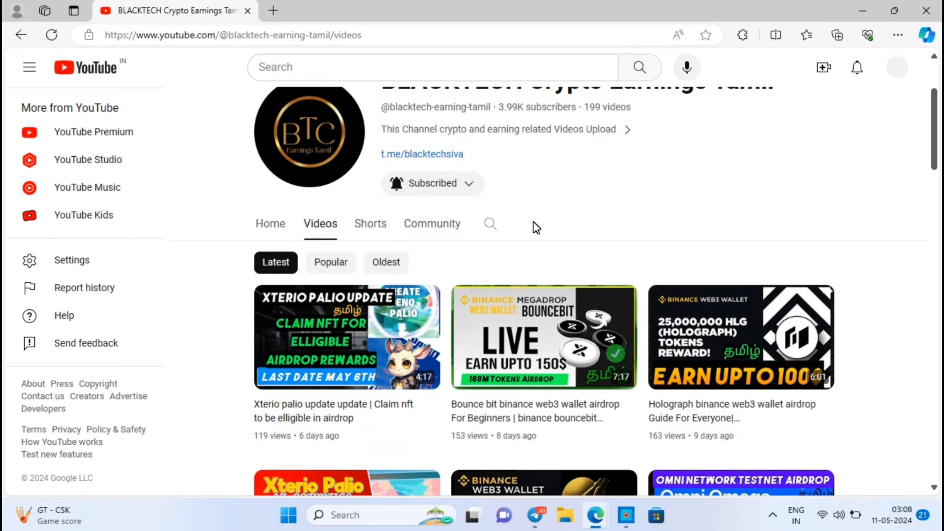
scroll(837, 230, "down", 2)
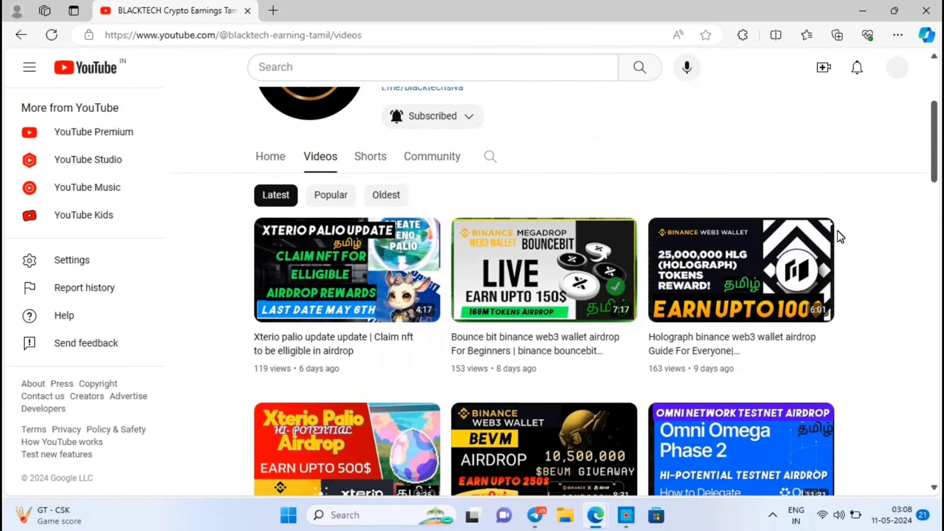
scroll(872, 324, "down", 8)
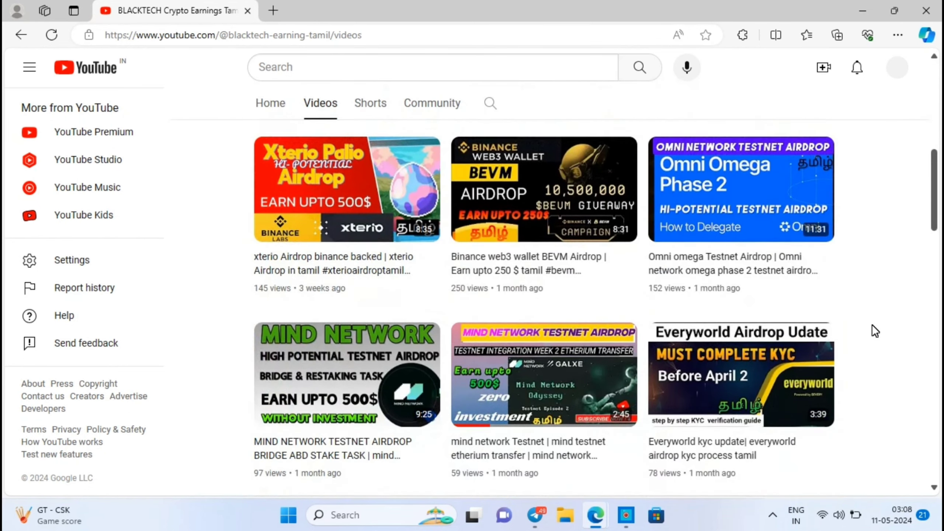
scroll(872, 325, "down", 5)
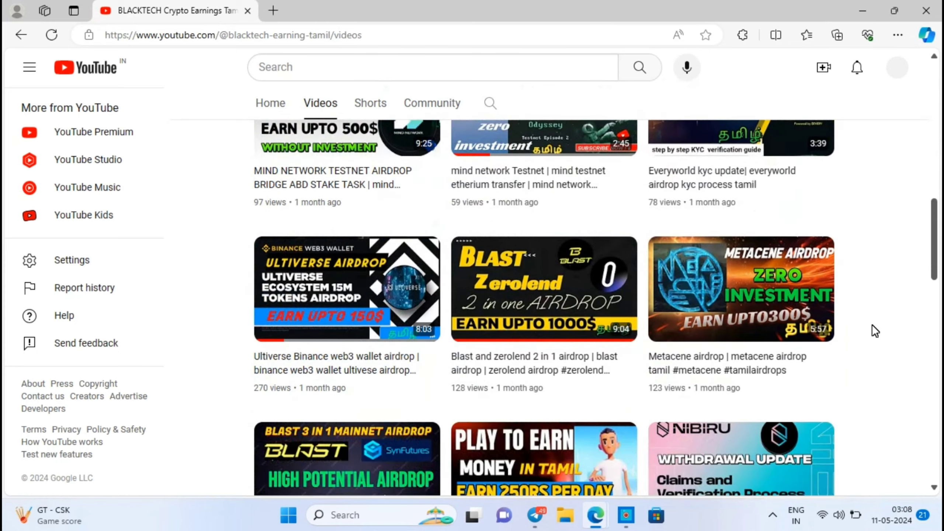
scroll(873, 325, "down", 8)
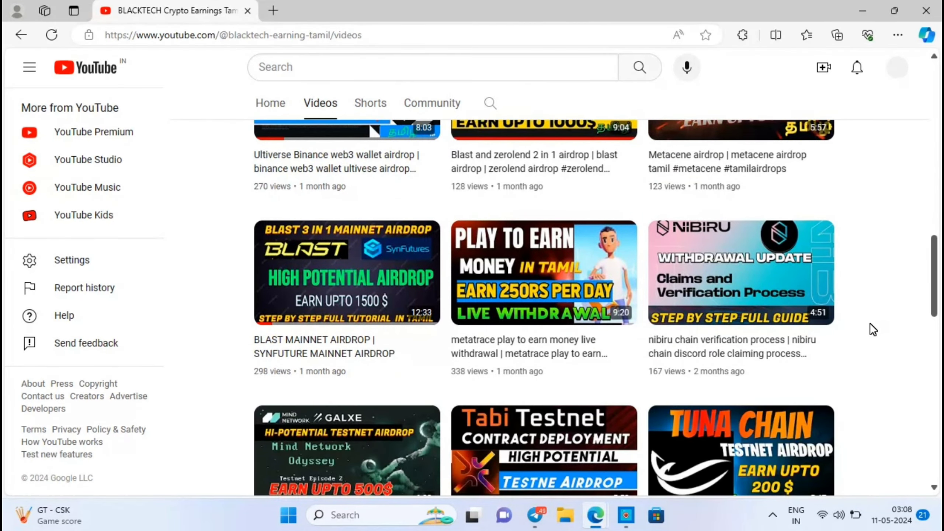
scroll(871, 325, "down", 8)
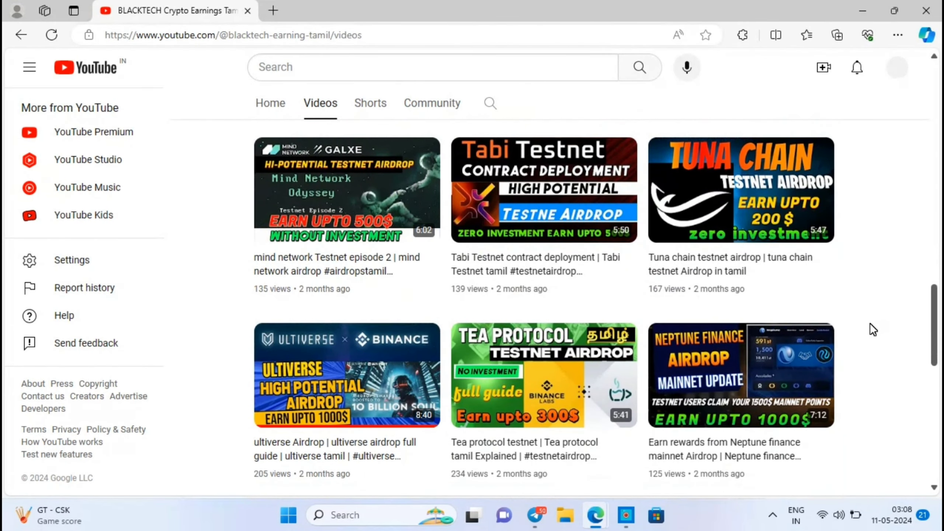
scroll(870, 323, "down", 4)
scroll(870, 323, "down", 6)
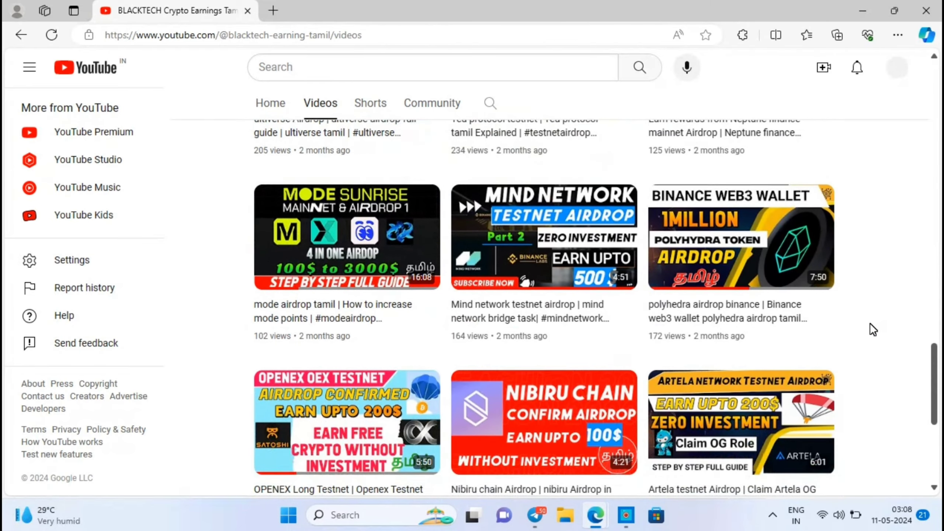
scroll(871, 323, "down", 6)
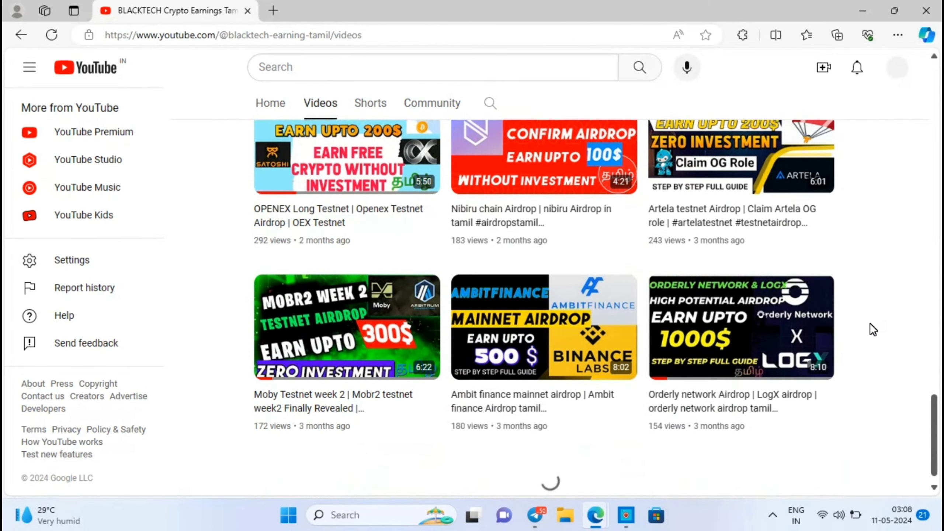
scroll(858, 324, "down", 4)
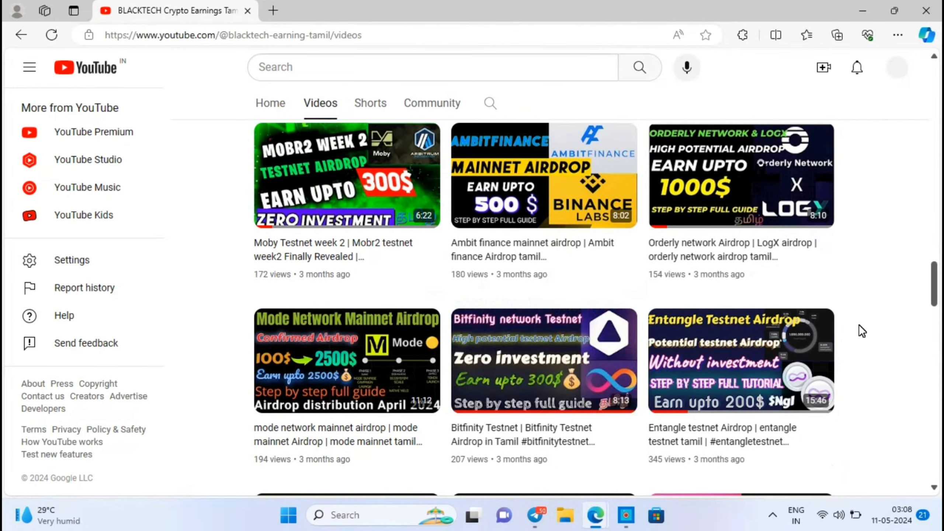
scroll(859, 325, "down", 4)
scroll(858, 325, "down", 2)
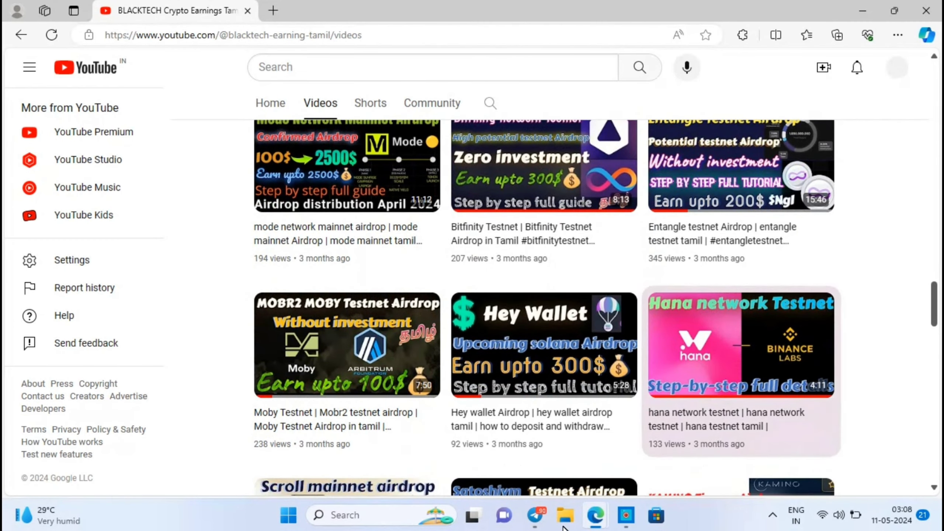
Switch to Telegram and find the Particle network airdrop post in the Blacktech Crypto Earnings Tamil channel.
left_click(535, 516)
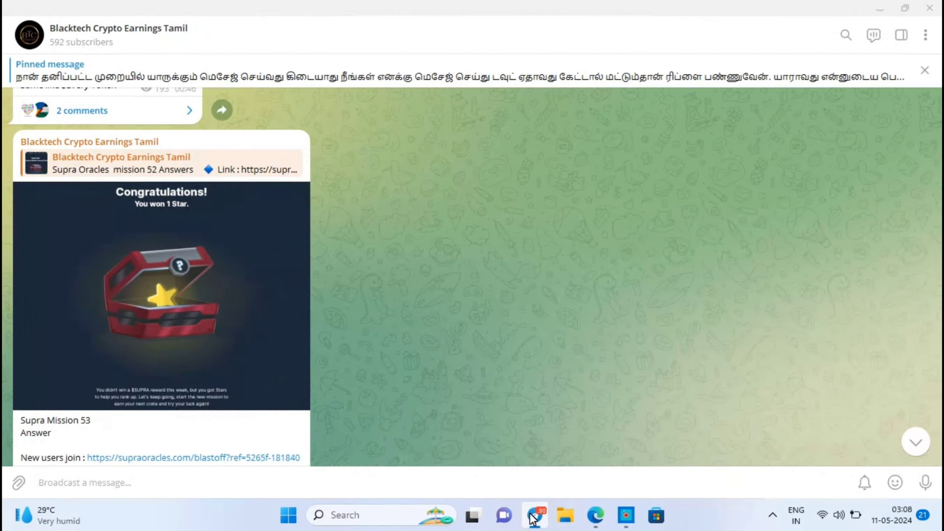
scroll(509, 347, "down", 10)
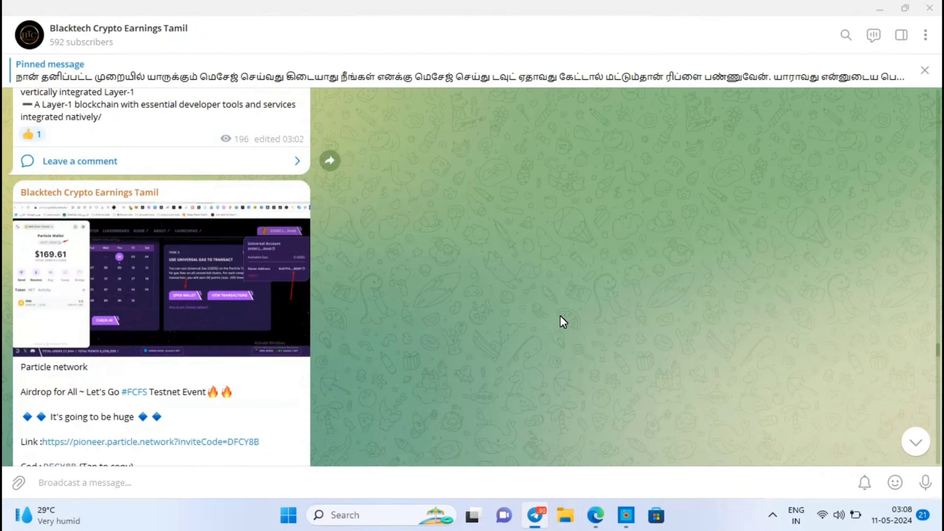
scroll(561, 317, "down", 2)
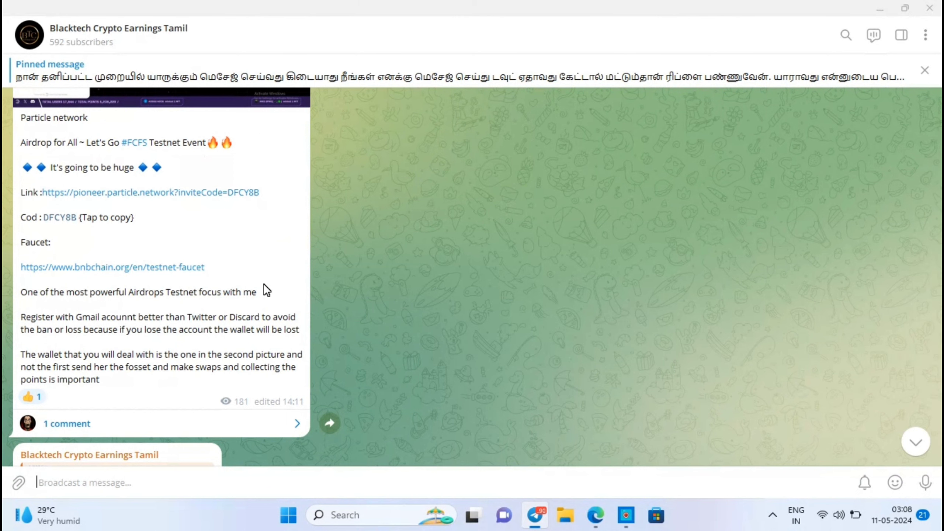
Browse the airdrop updates posted after the Particle network message in the Telegram channel.
scroll(334, 224, "down", 9)
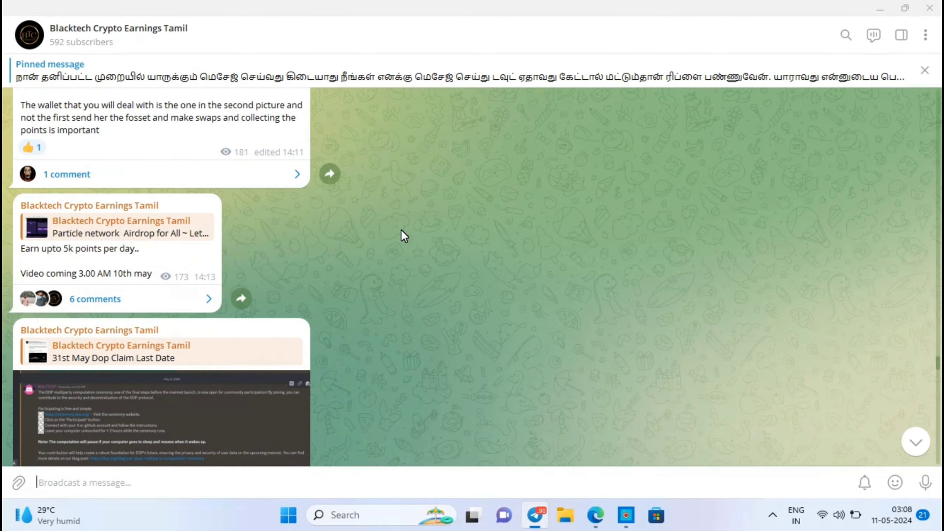
scroll(414, 236, "down", 10)
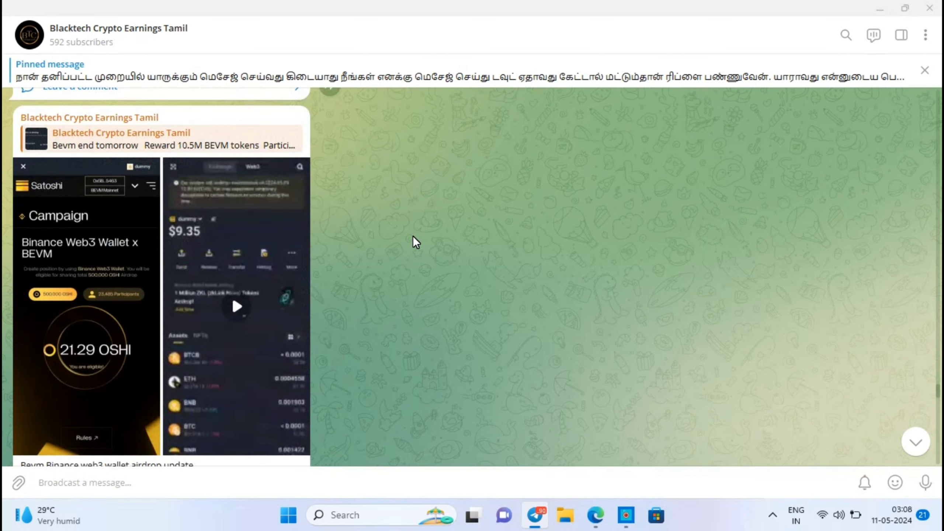
scroll(413, 236, "down", 8)
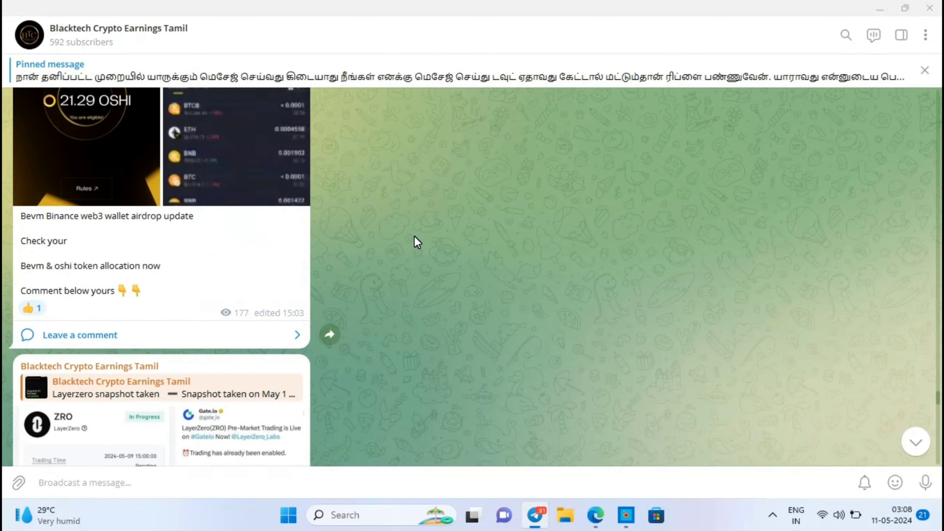
scroll(403, 253, "up", 7)
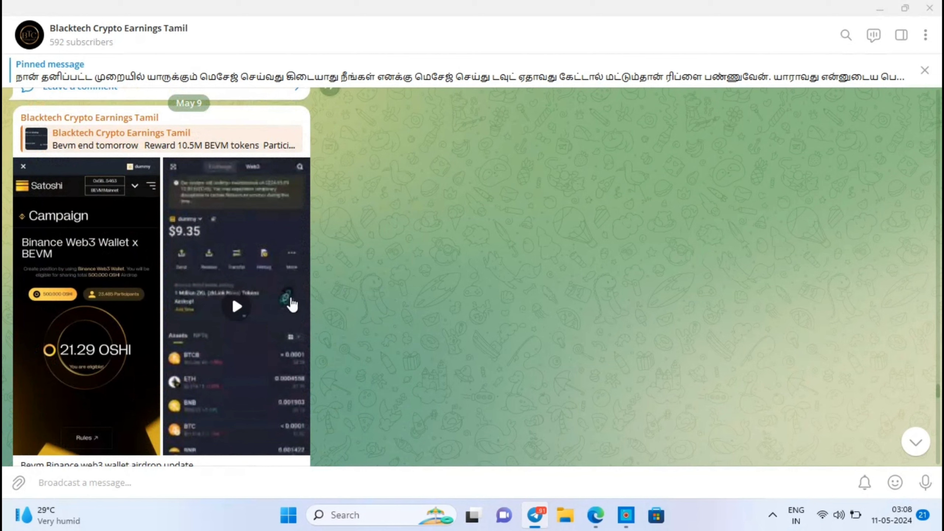
scroll(336, 324, "down", 8)
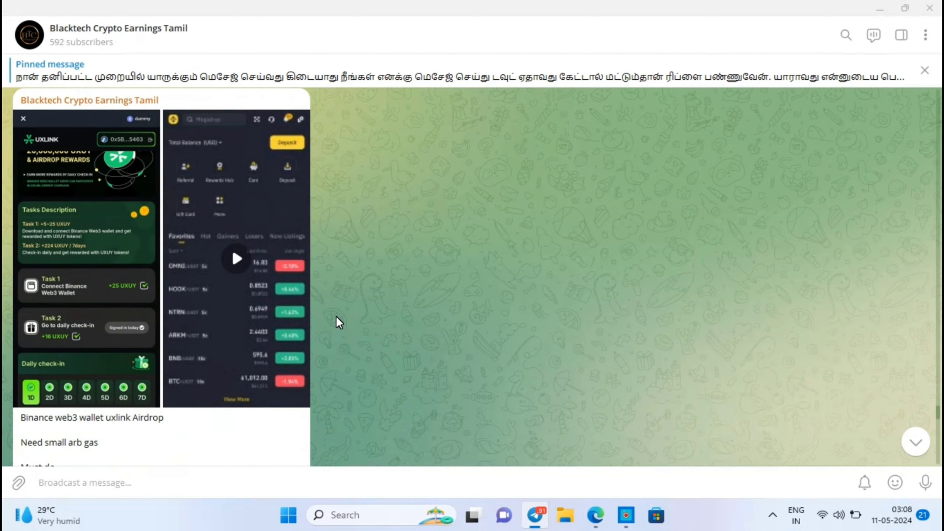
scroll(242, 398, "down", 5)
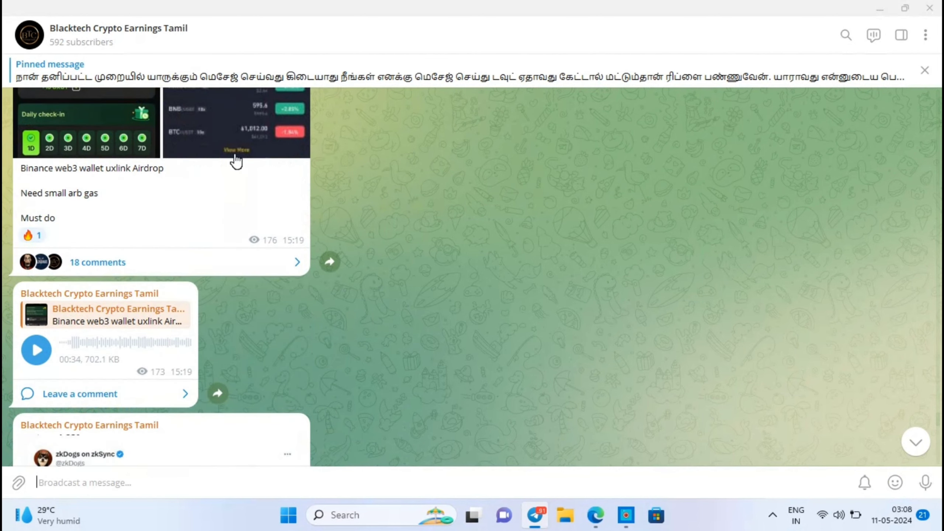
scroll(234, 161, "down", 12)
scroll(368, 267, "down", 10)
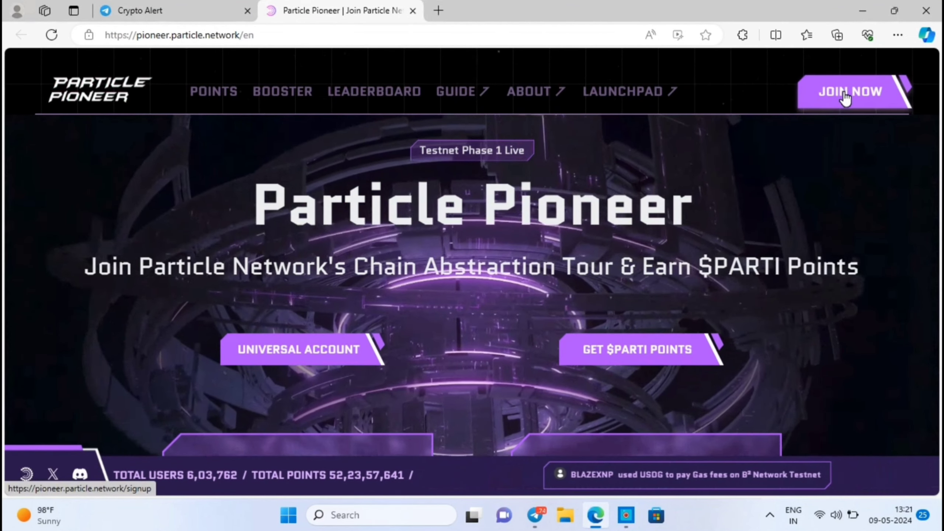
Open the Particle Pioneer sign-up page and review the Particle Auth, Particle Connect and BTC Connect login options.
left_click(845, 100)
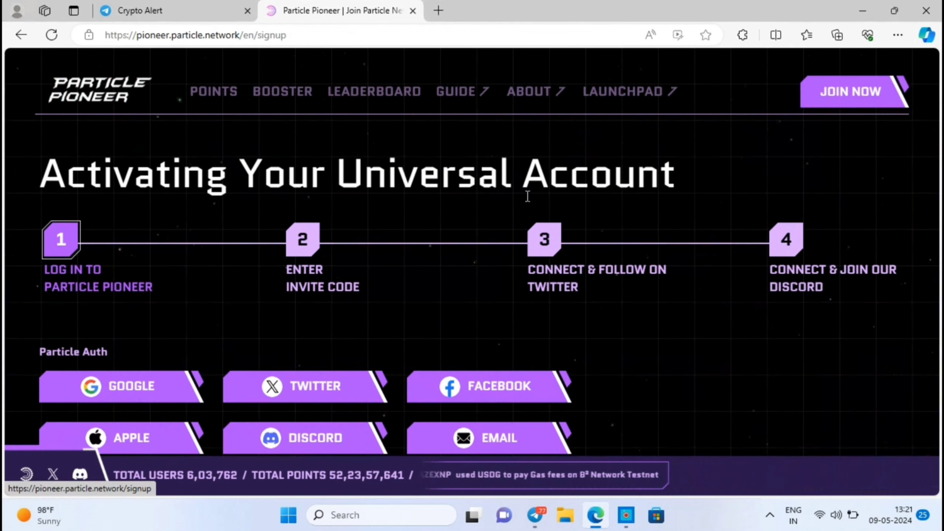
scroll(137, 177, "down", 3)
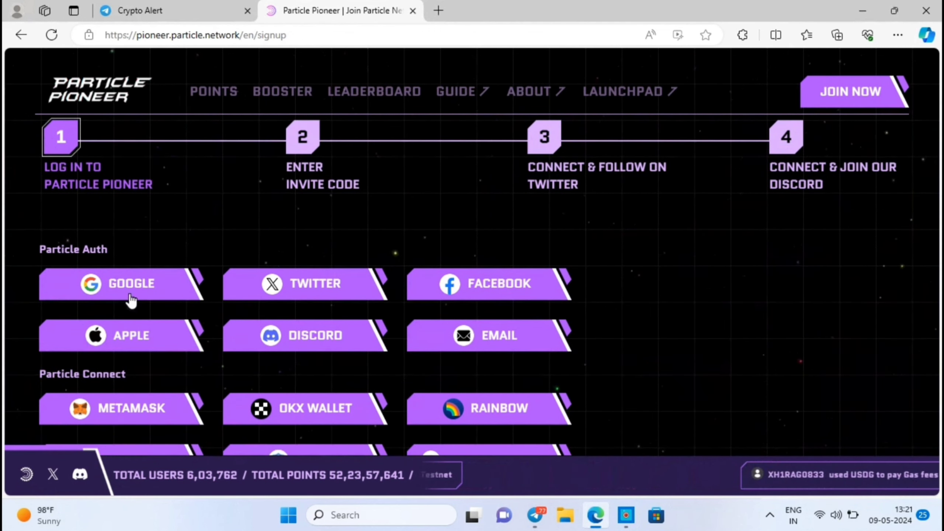
scroll(242, 283, "down", 1)
scroll(242, 282, "down", 3)
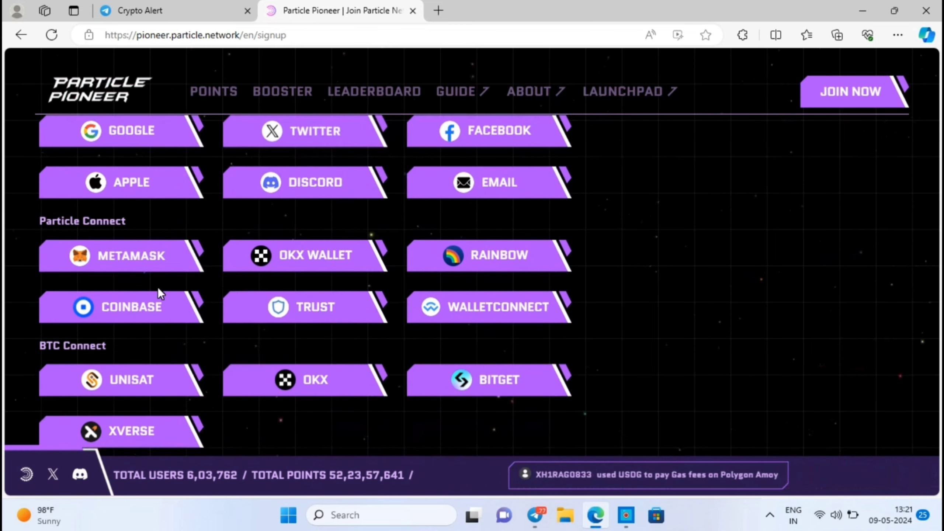
scroll(236, 320, "down", 1)
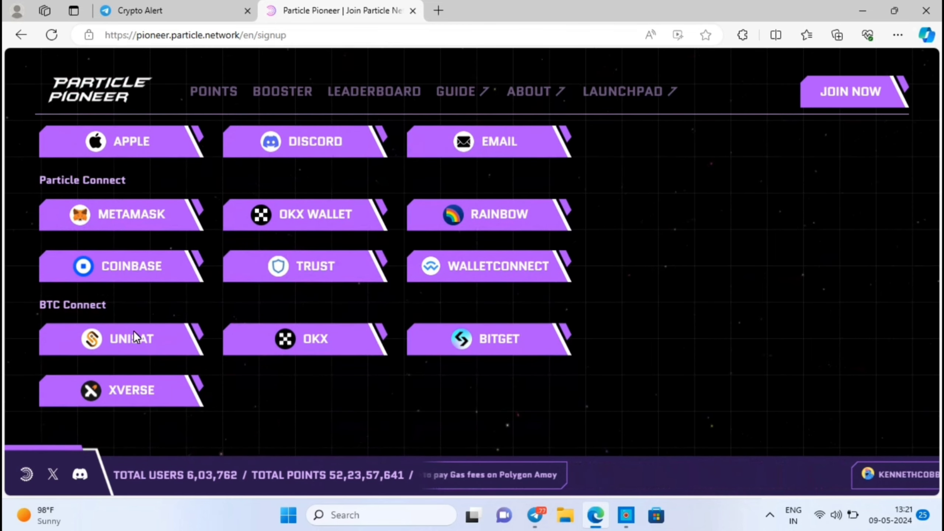
scroll(247, 370, "up", 4)
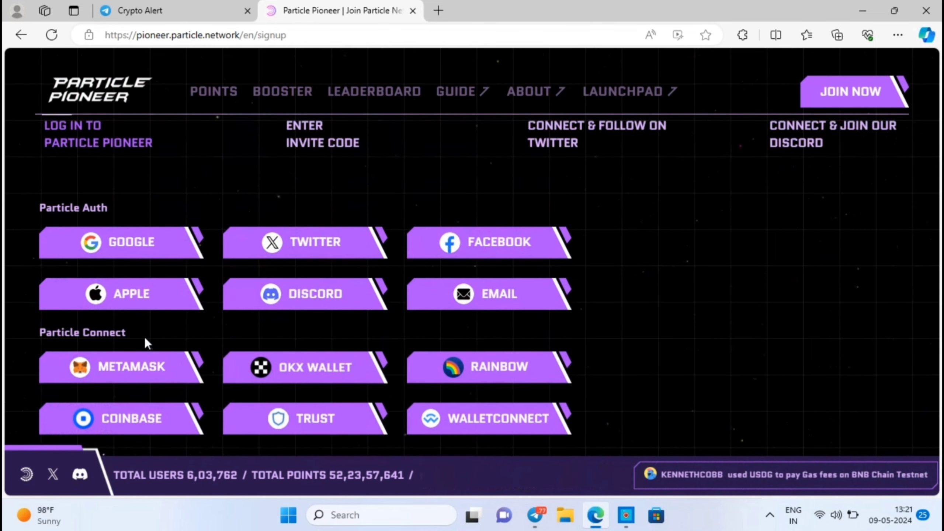
Log in to Particle Pioneer with MetaMask, connecting Account 1 and signing the signature request.
left_click(131, 377)
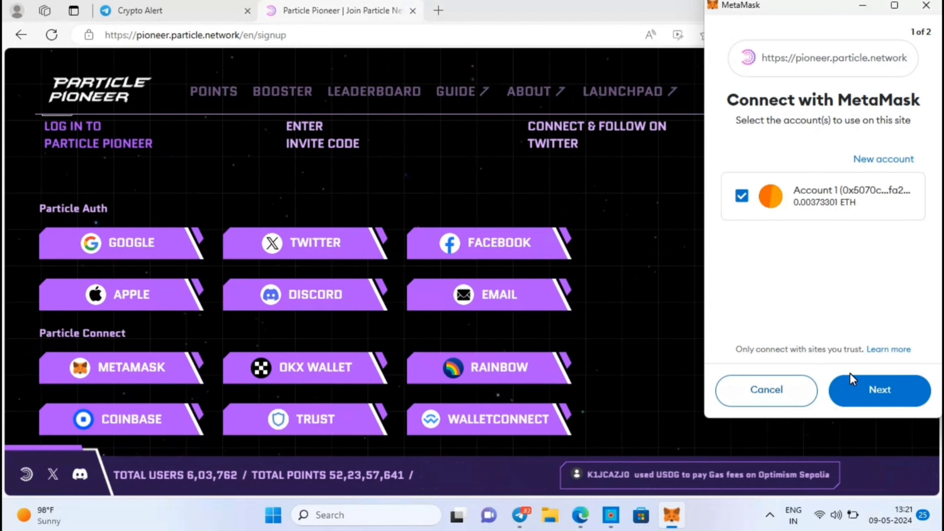
left_click(901, 401)
left_click(894, 396)
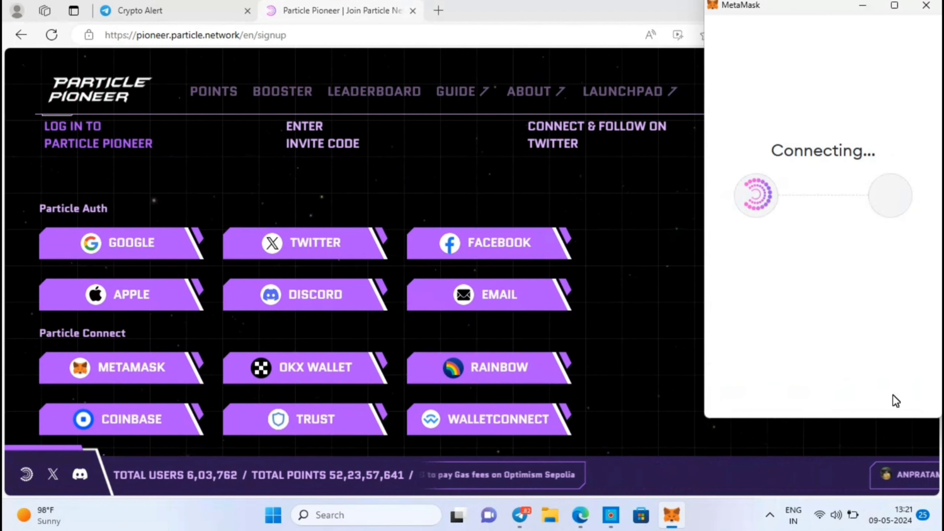
left_click(894, 395)
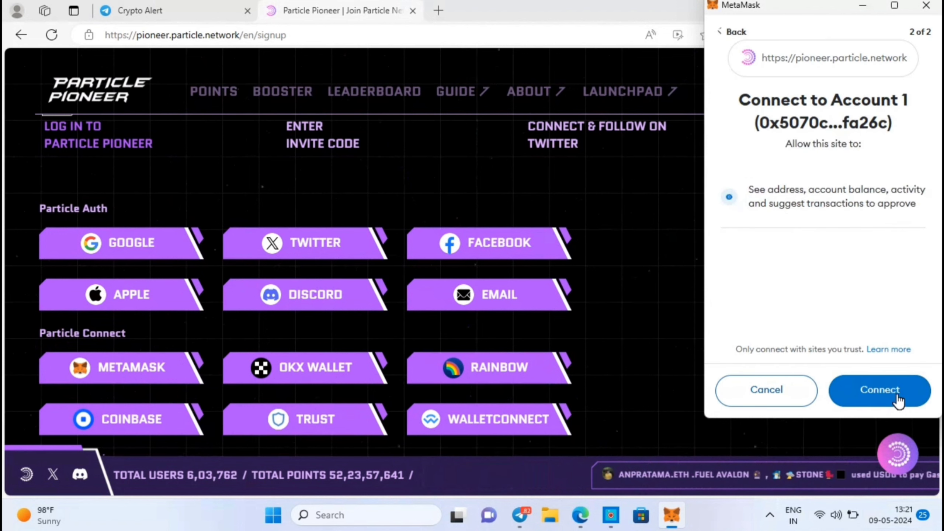
left_click(894, 395)
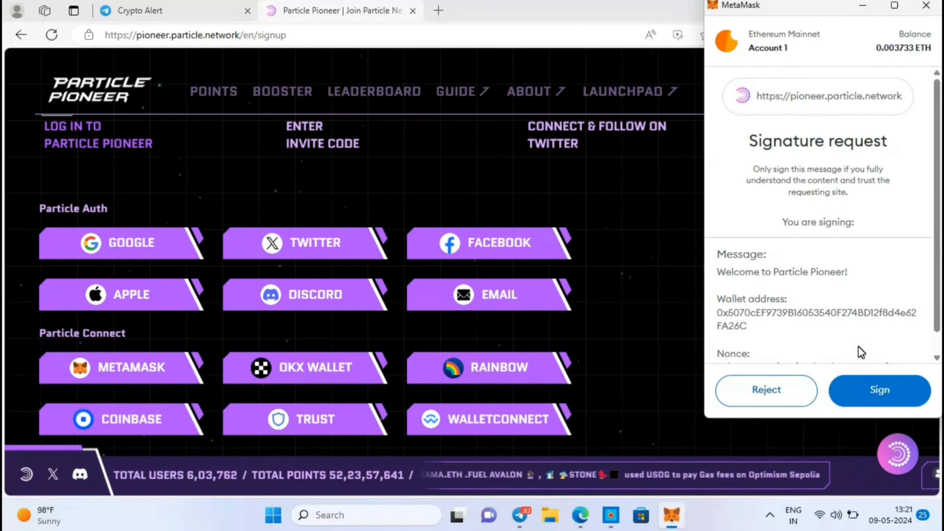
left_click(878, 395)
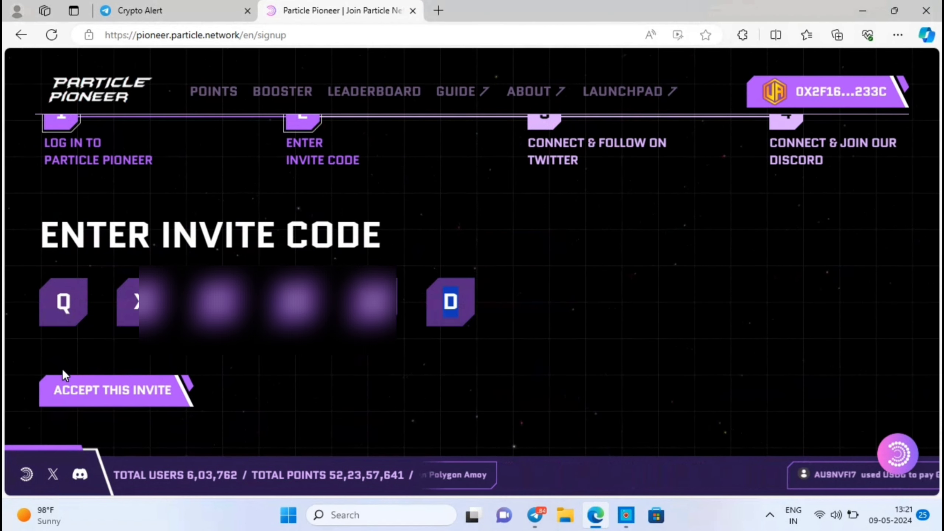
Accept the entered invite code and authorize Particle Pioneer to access the X account.
left_click(98, 404)
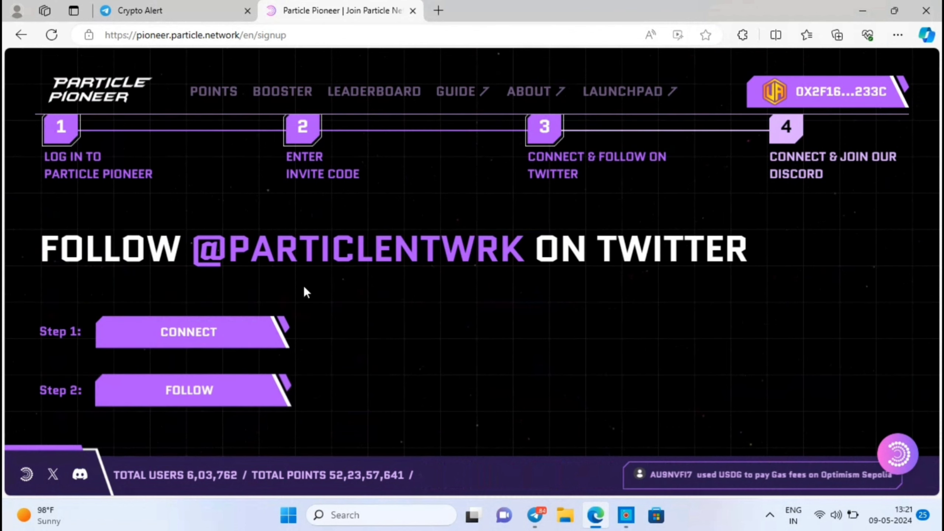
left_click(189, 343)
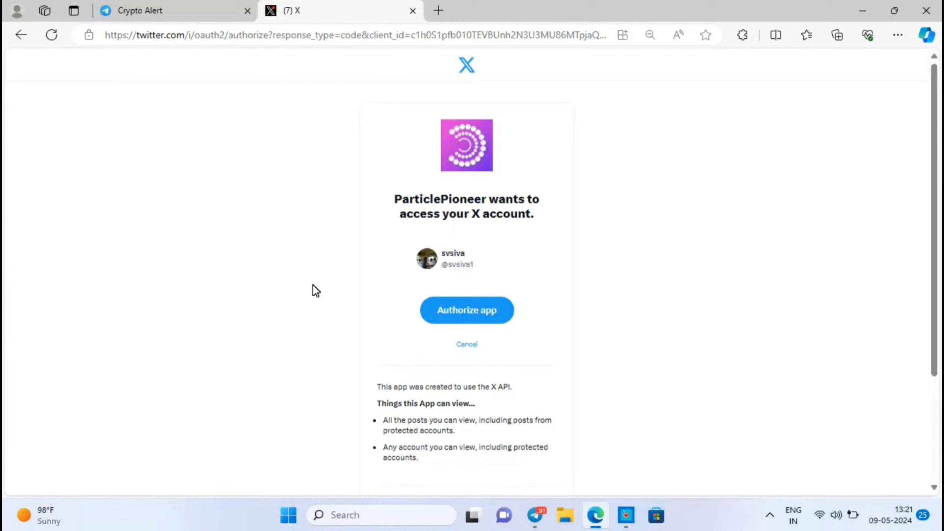
left_click(468, 314)
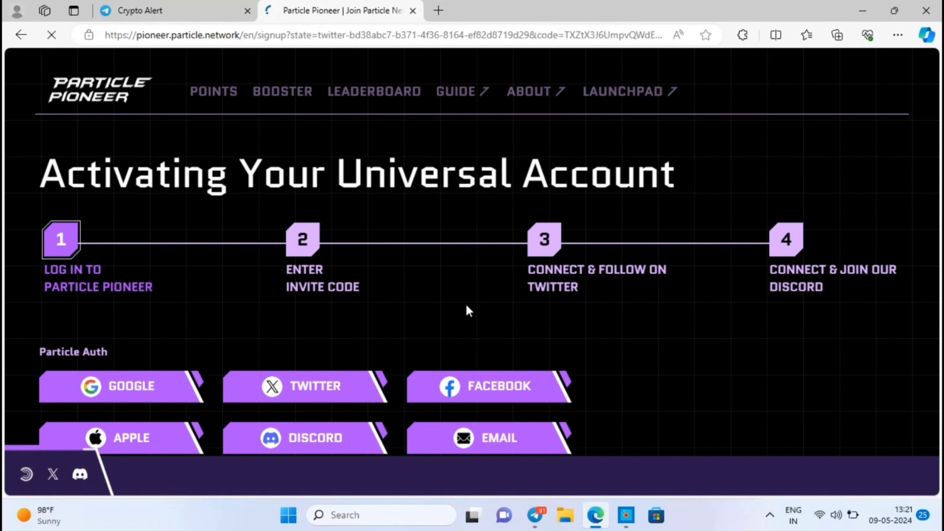
Follow Particle Network on X to complete the Twitter stage of the sign-up.
scroll(465, 304, "down", 5)
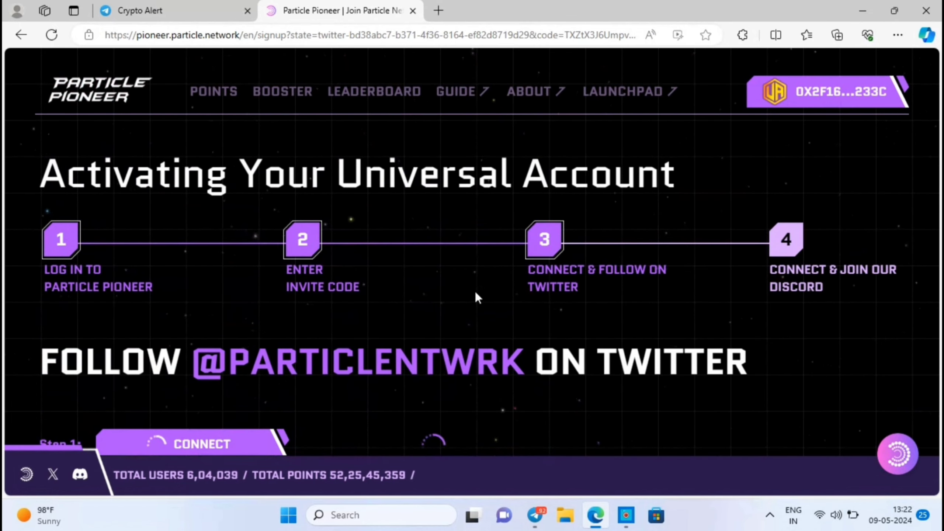
scroll(475, 291, "down", 3)
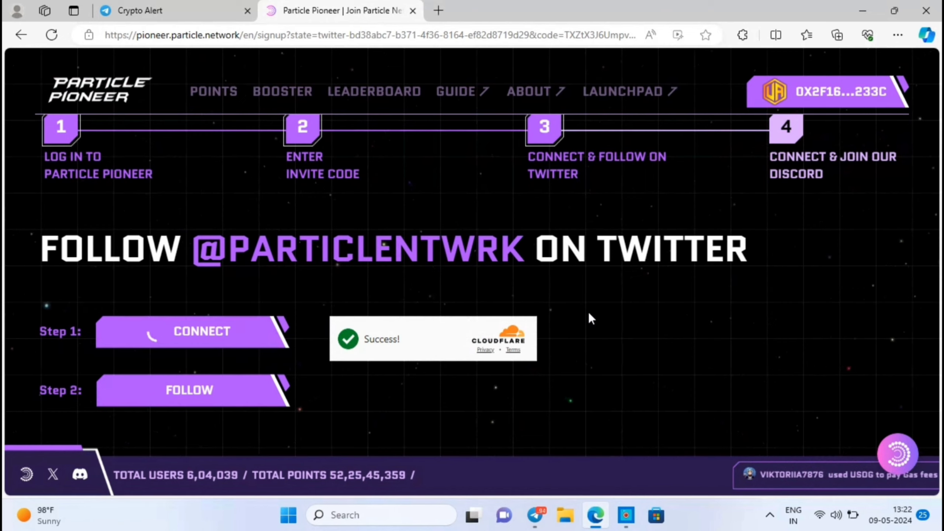
left_click(211, 389)
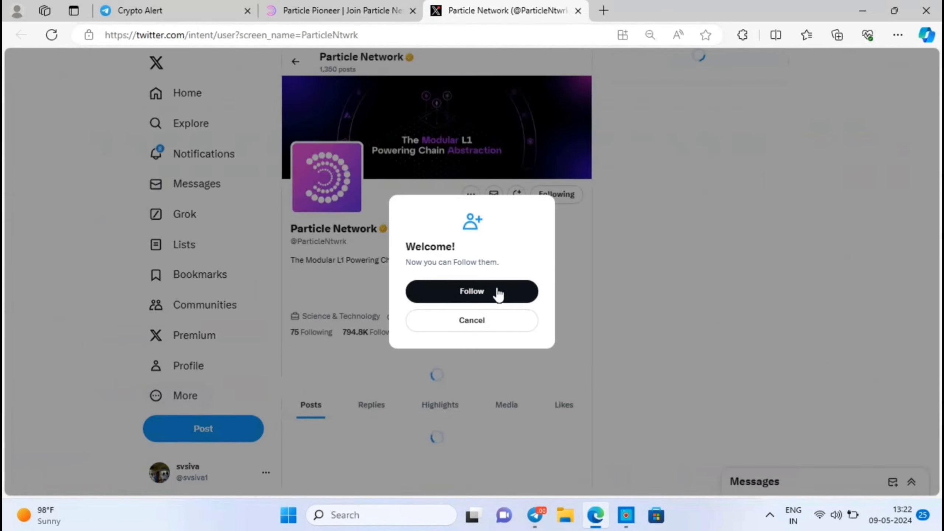
left_click(493, 290)
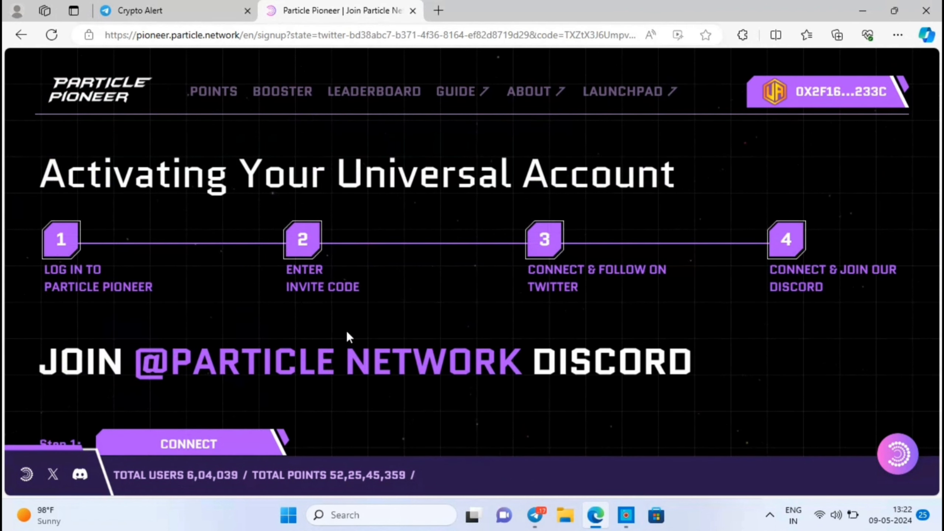
Connect the Discord account and authorize Particle Pioneer to access it.
scroll(346, 331, "down", 1)
scroll(293, 367, "down", 1)
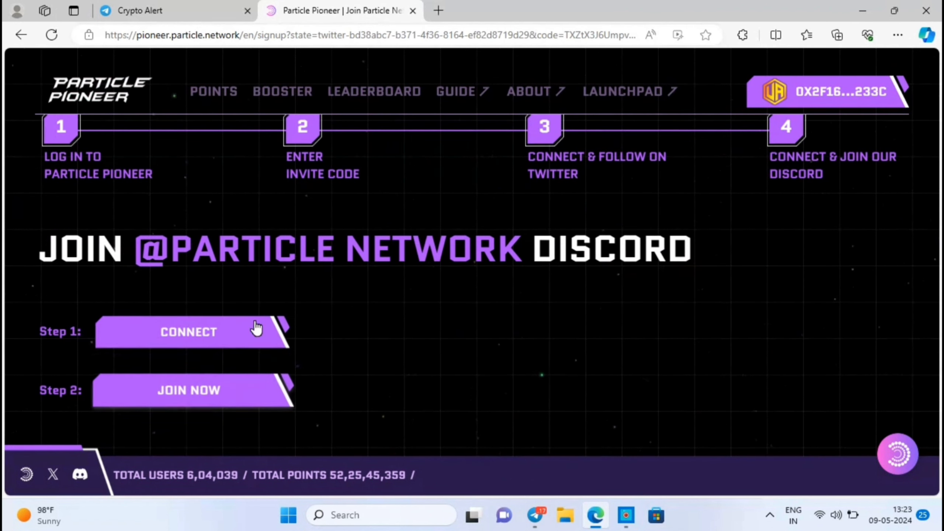
left_click(193, 335)
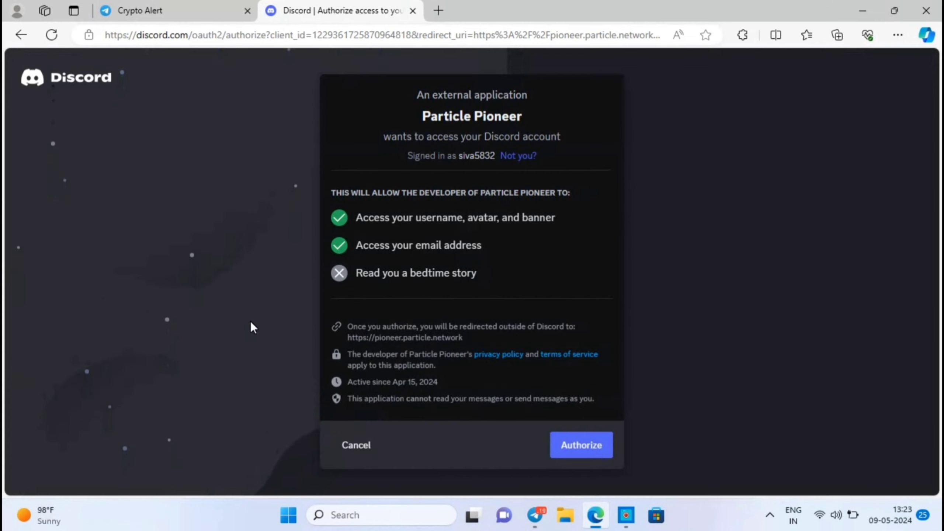
left_click(587, 448)
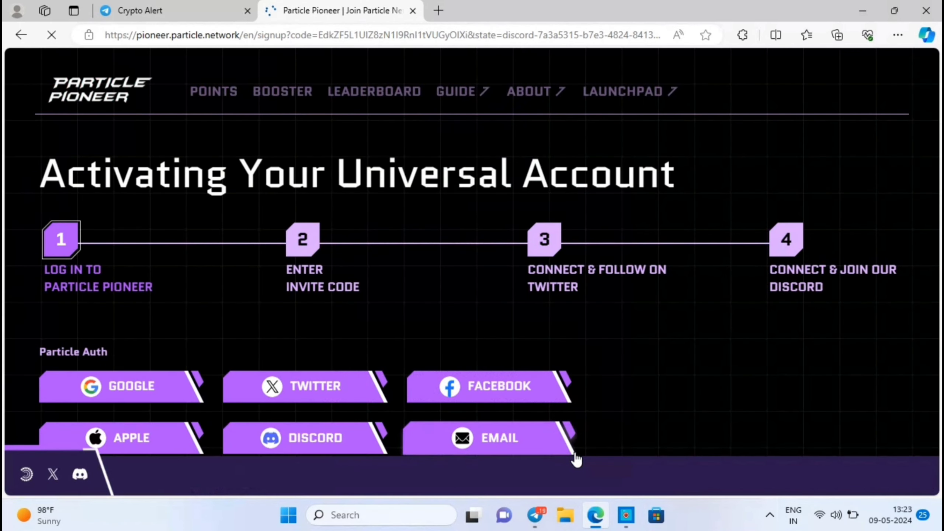
Try to join the Particle Network Discord server through its invite and return to the Particle Pioneer page.
scroll(616, 403, "down", 1)
scroll(340, 345, "down", 2)
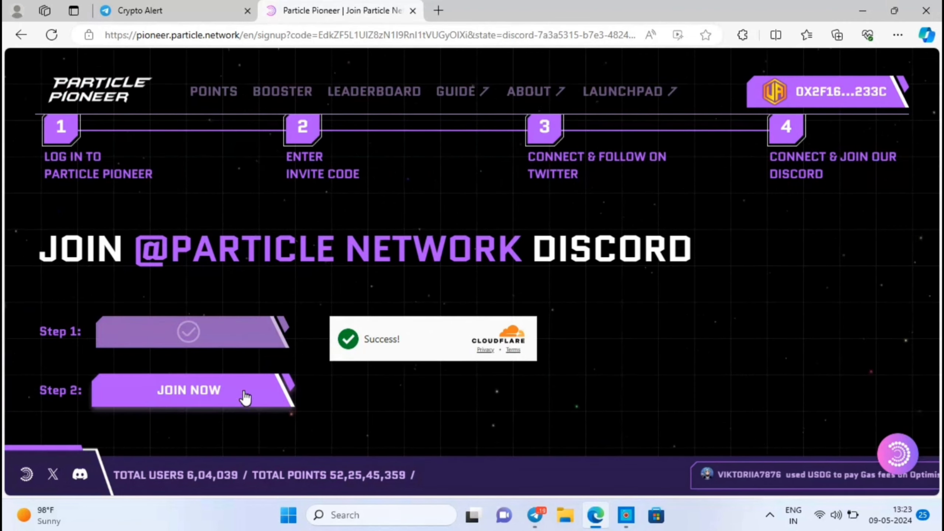
left_click(196, 395)
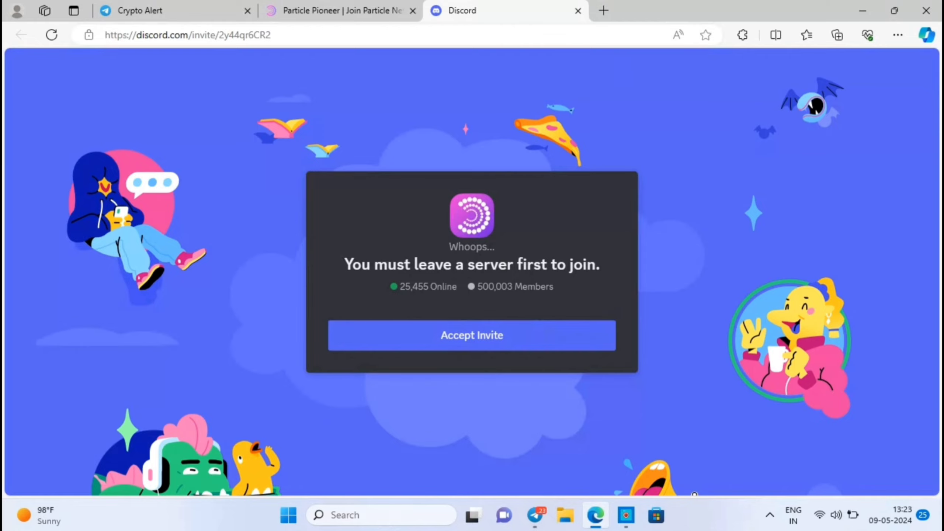
left_click(558, 335)
left_click(328, 11)
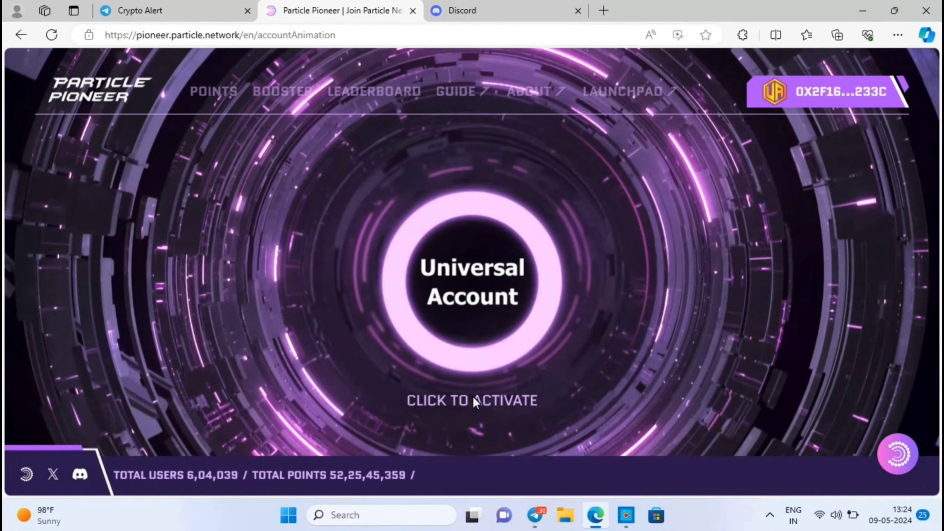
Activate the Universal Account and launch it to reach the Particle Pioneer home page.
left_click(473, 397)
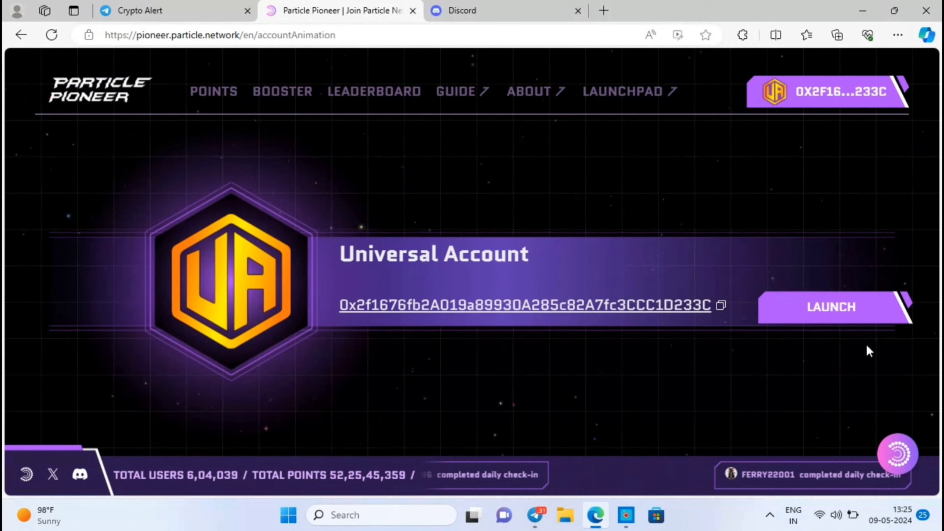
left_click(846, 309)
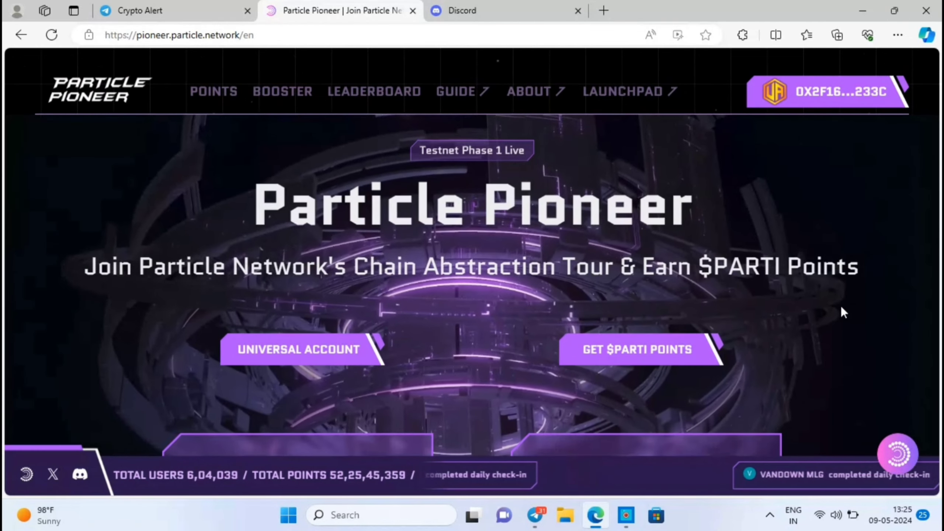
scroll(520, 319, "down", 2)
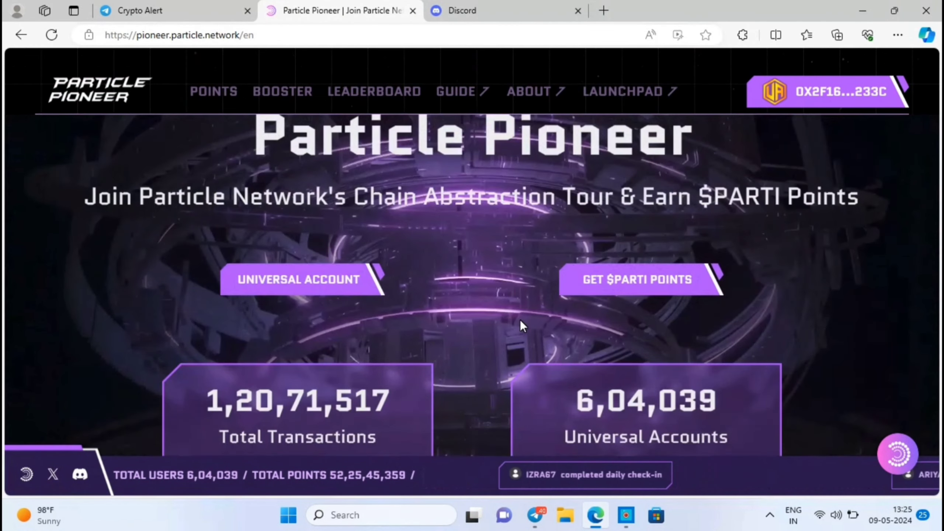
scroll(520, 319, "up", 2)
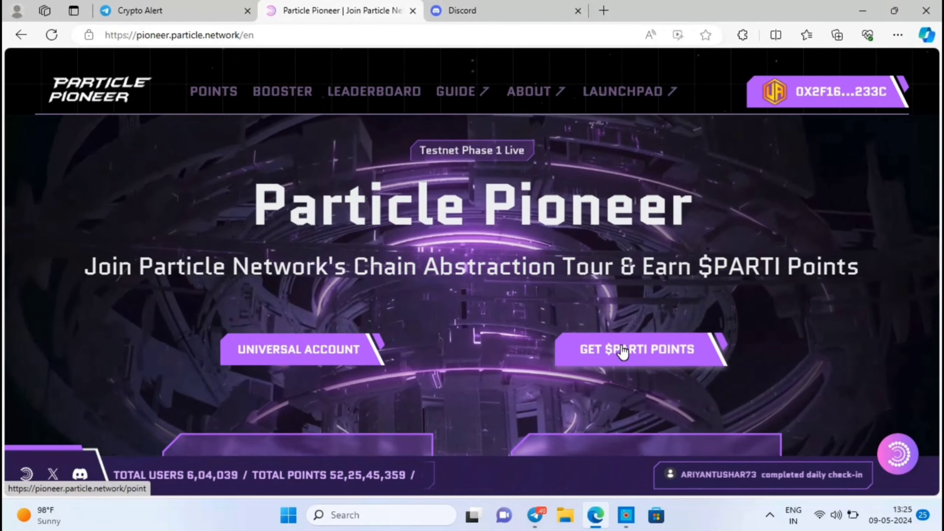
Open the $PARTI points page and review the invite code, NFT bonus, Daily Check-in and Deposit Universal Gas sections.
left_click(619, 351)
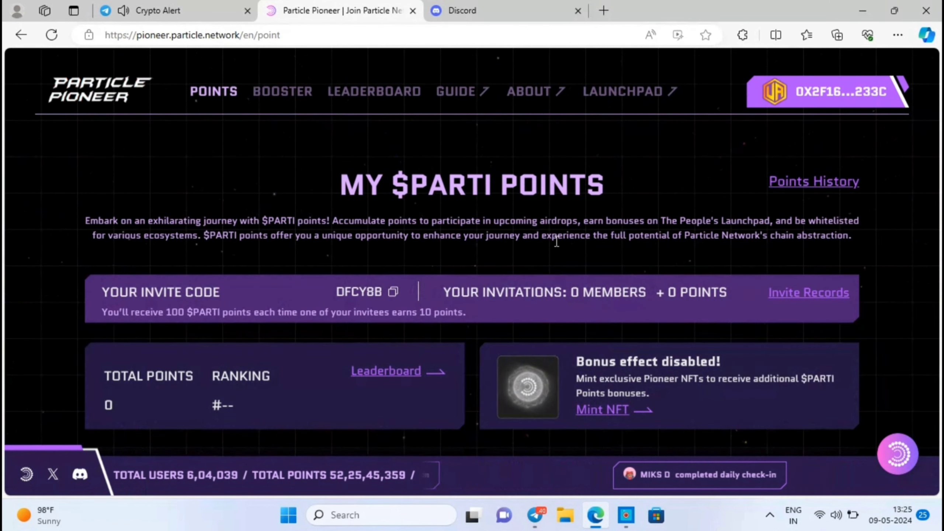
scroll(557, 242, "down", 3)
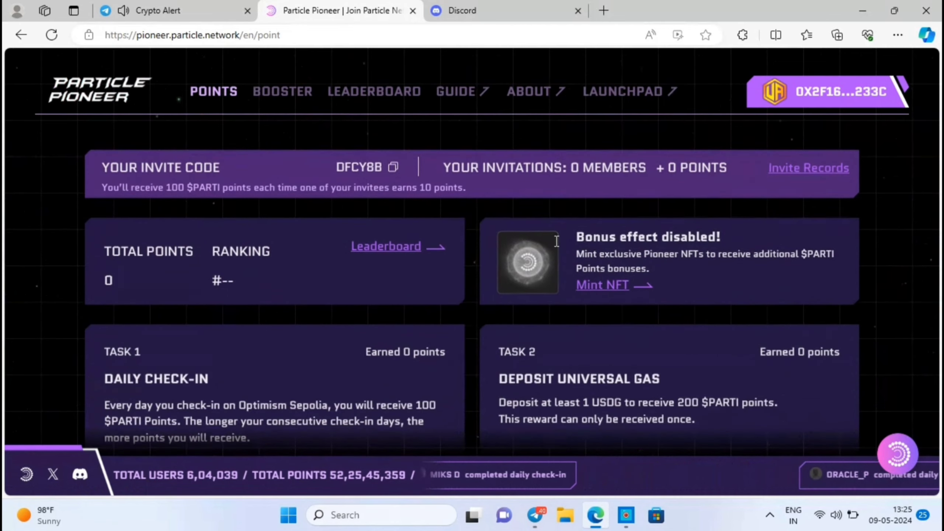
scroll(550, 234, "up", 3)
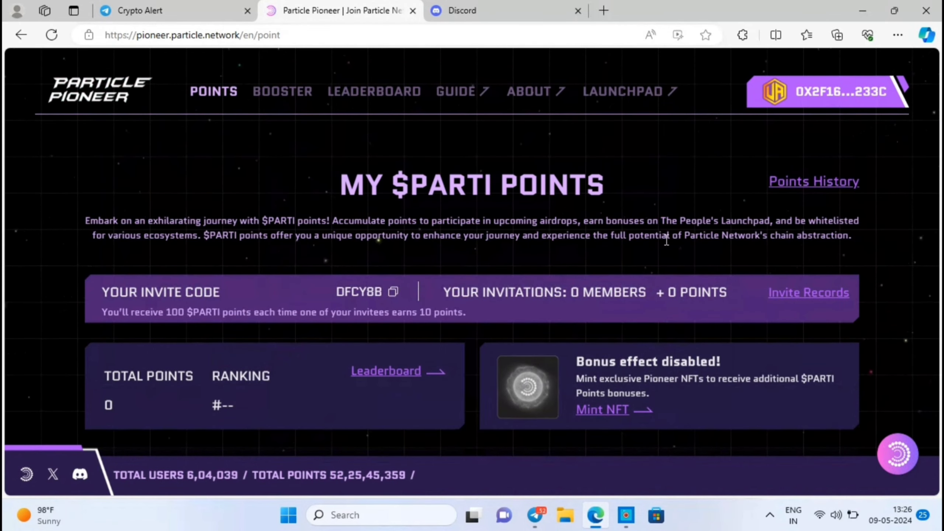
scroll(659, 233, "down", 3)
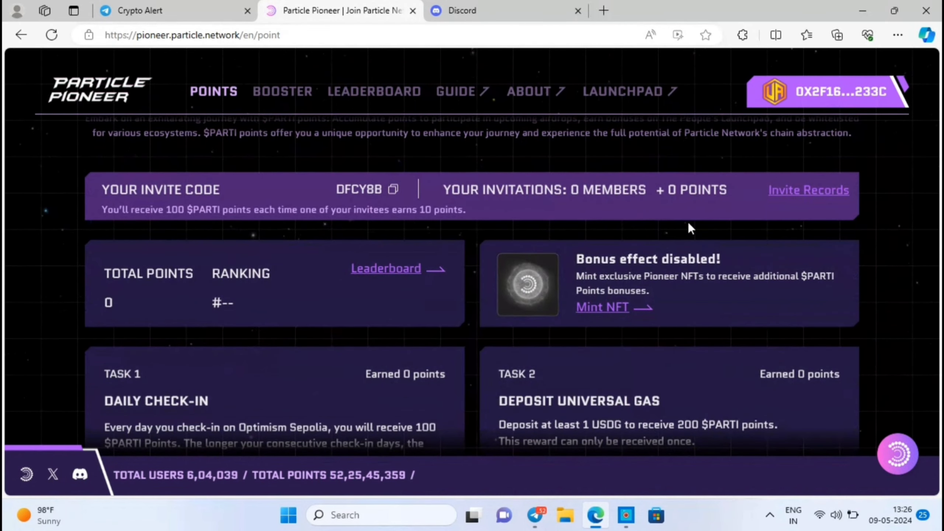
scroll(687, 221, "down", 1)
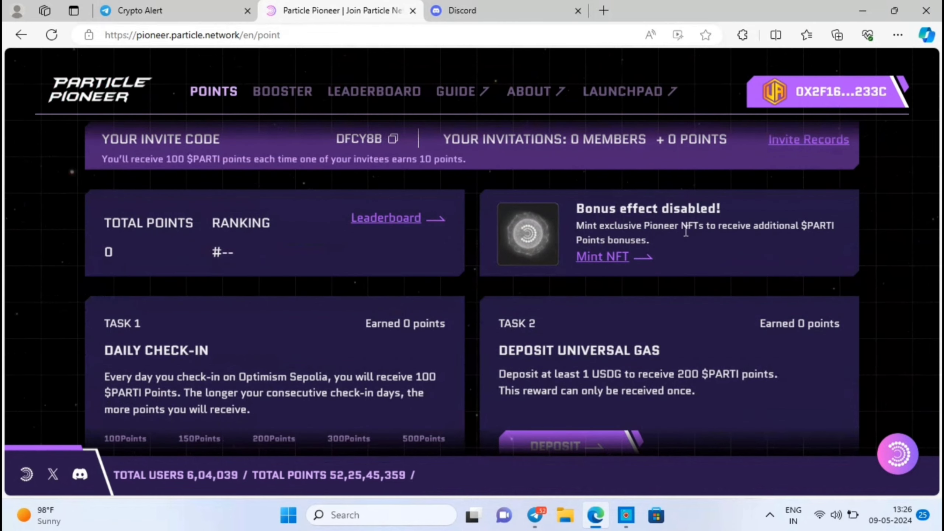
scroll(457, 256, "down", 2)
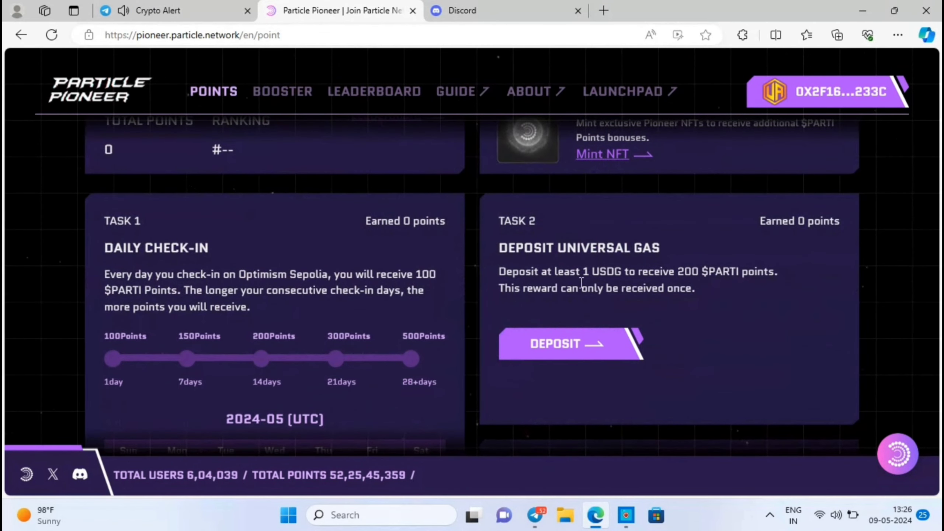
Open the Universal Gas deposit task and set the amount to 0.2 ETH from Ethereum Sepolia.
left_click(587, 344)
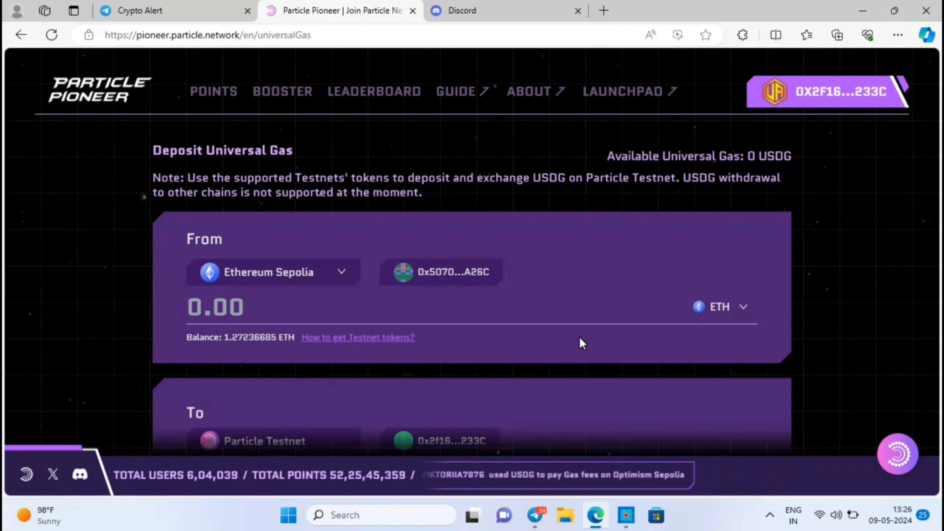
scroll(595, 322, "down", 3)
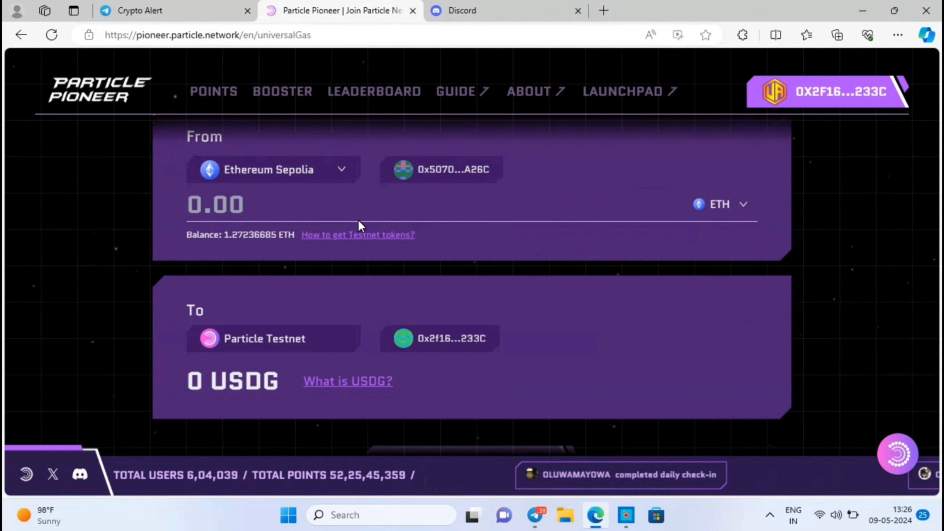
left_click(245, 211)
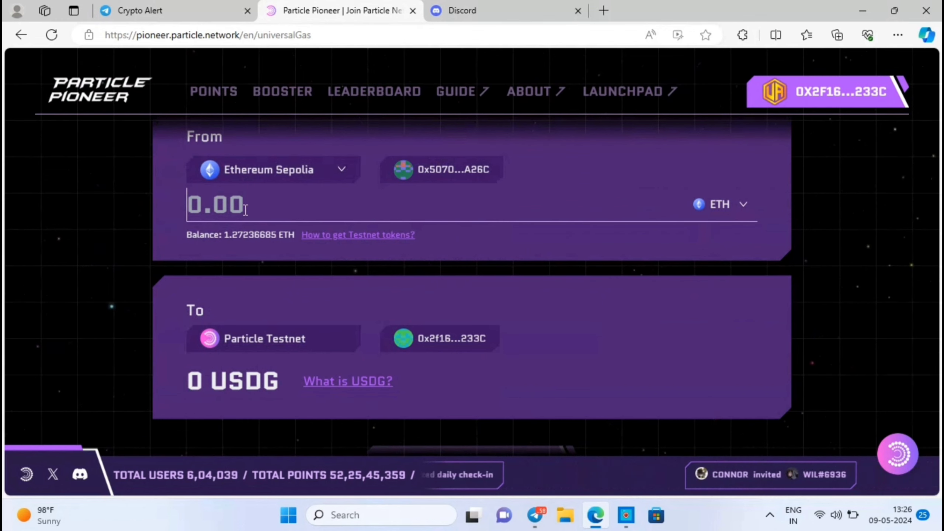
type("0.2")
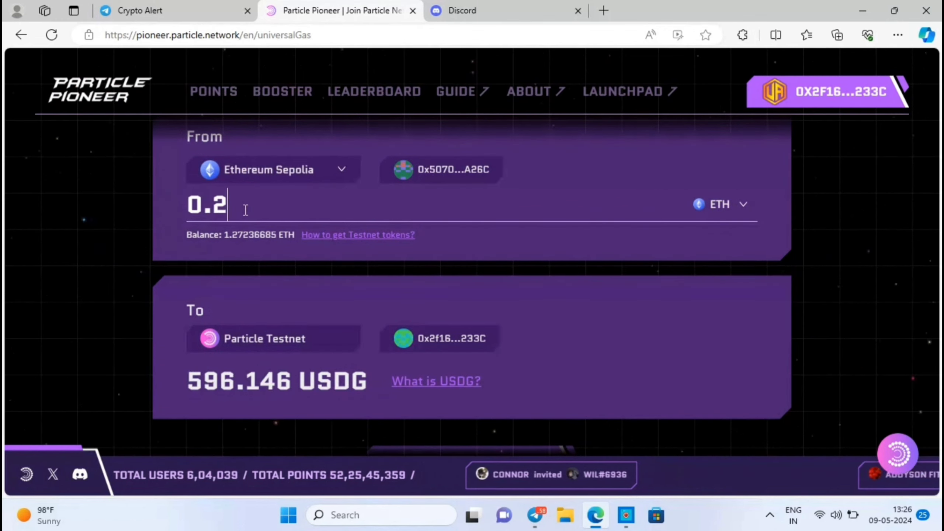
Look through the source networks offered for the Universal Gas deposit, keeping Ethereum Sepolia.
scroll(330, 303, "up", 3)
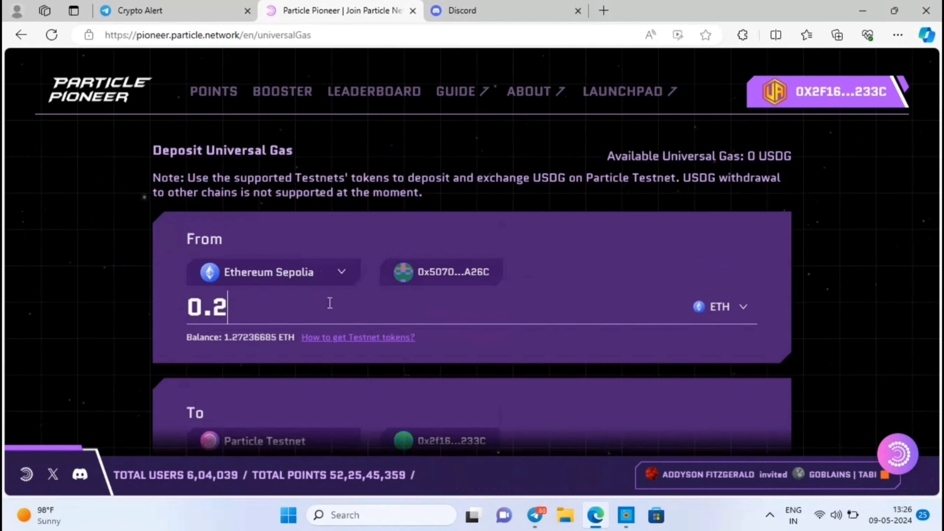
left_click(351, 277)
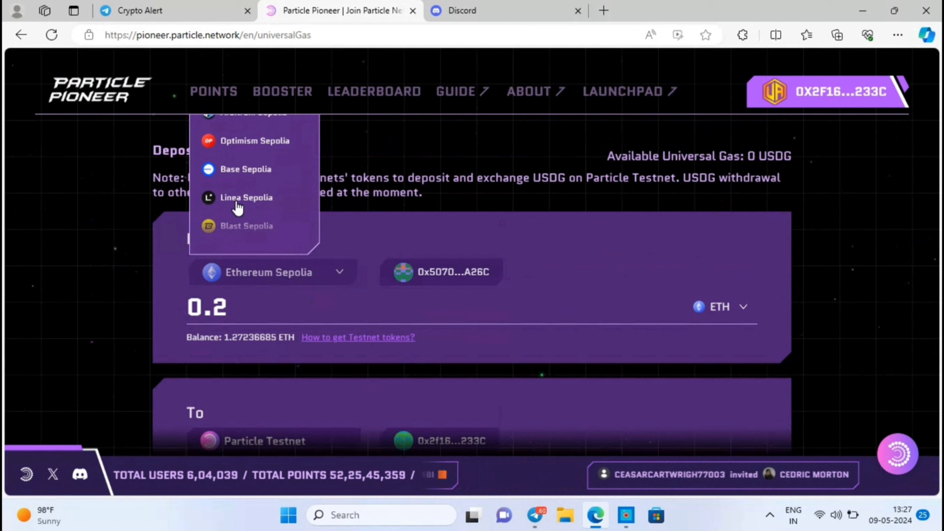
left_click(355, 224)
Deposit the Universal Gas to Particle Testnet and confirm the 0.2 SepoliaETH transaction in MetaMask.
scroll(521, 236, "down", 3)
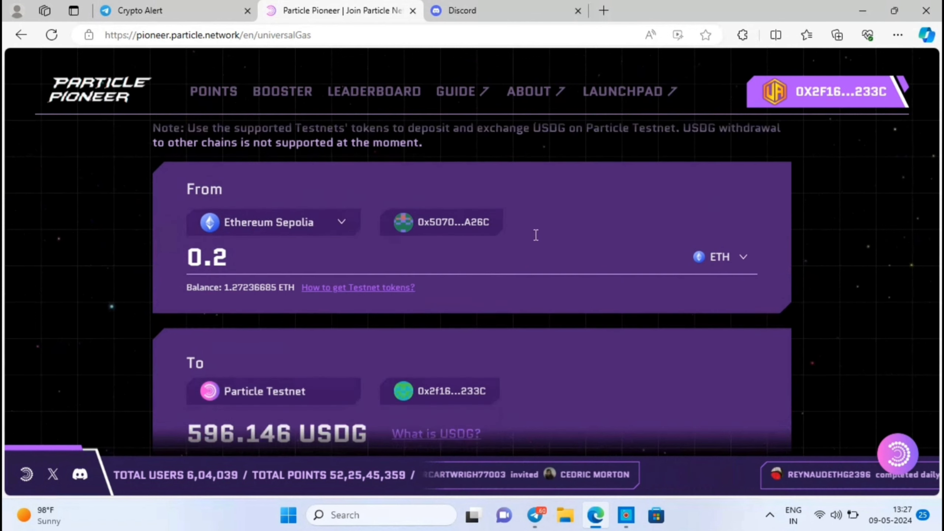
scroll(546, 234, "down", 3)
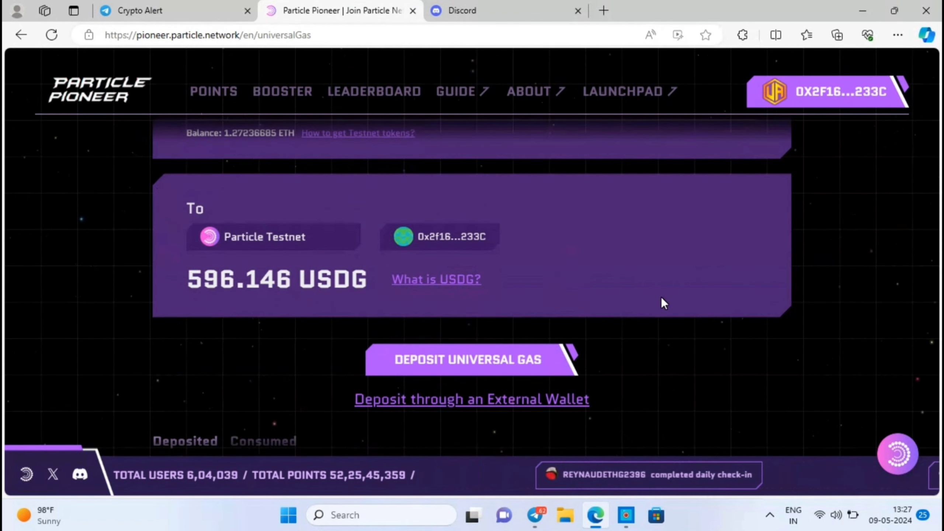
scroll(574, 306, "down", 1)
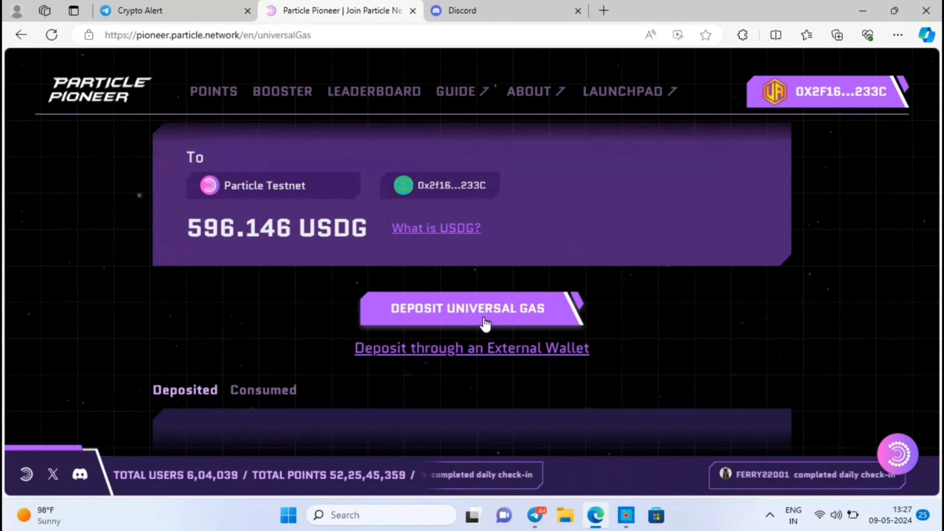
left_click(506, 310)
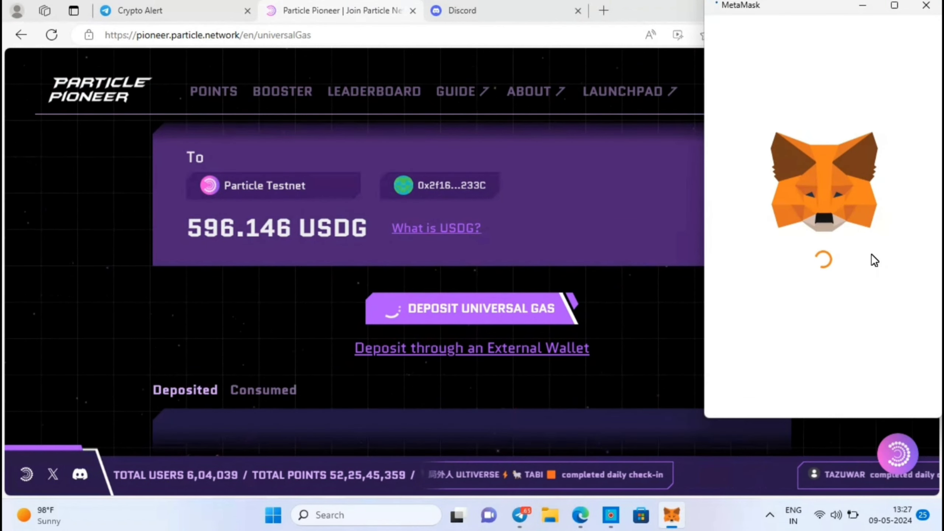
left_click(889, 392)
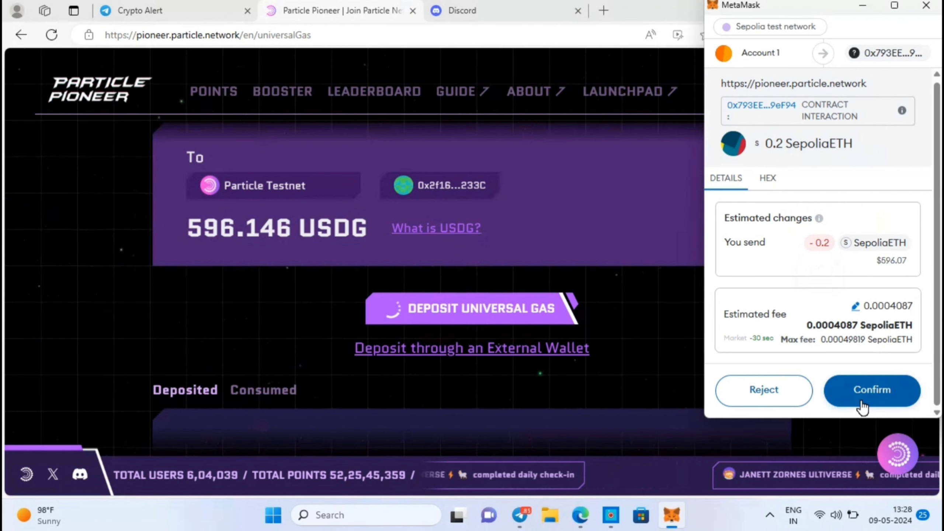
left_click(862, 406)
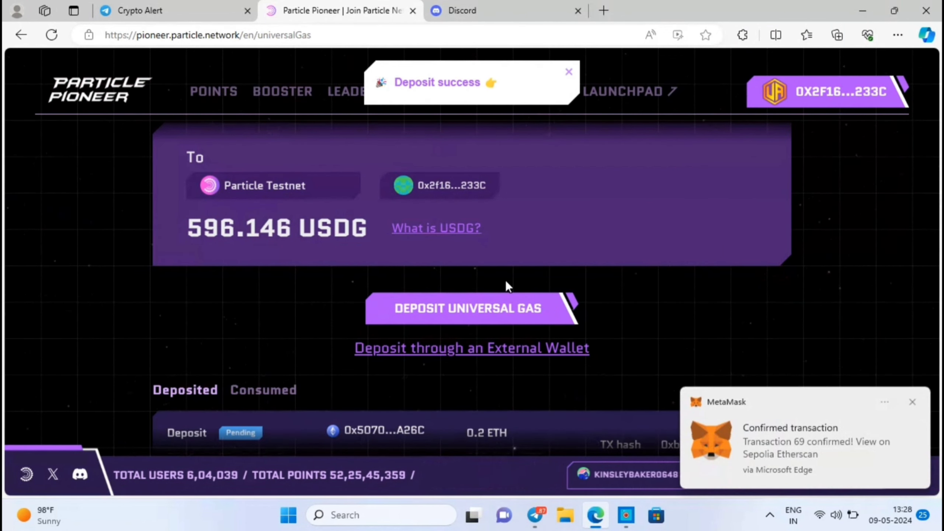
Check the Universal Gas deposit records and the Available Gas in the Universal Account details.
scroll(505, 284, "down", 3)
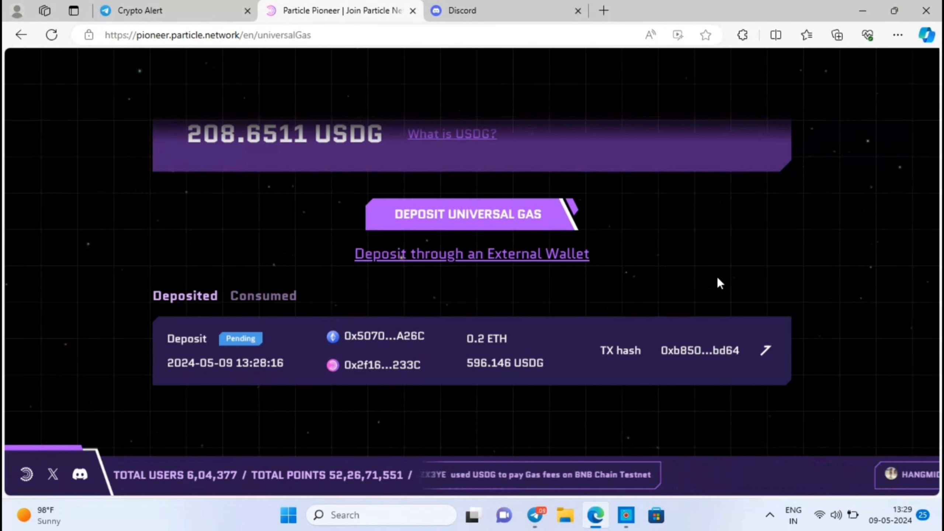
left_click(834, 97)
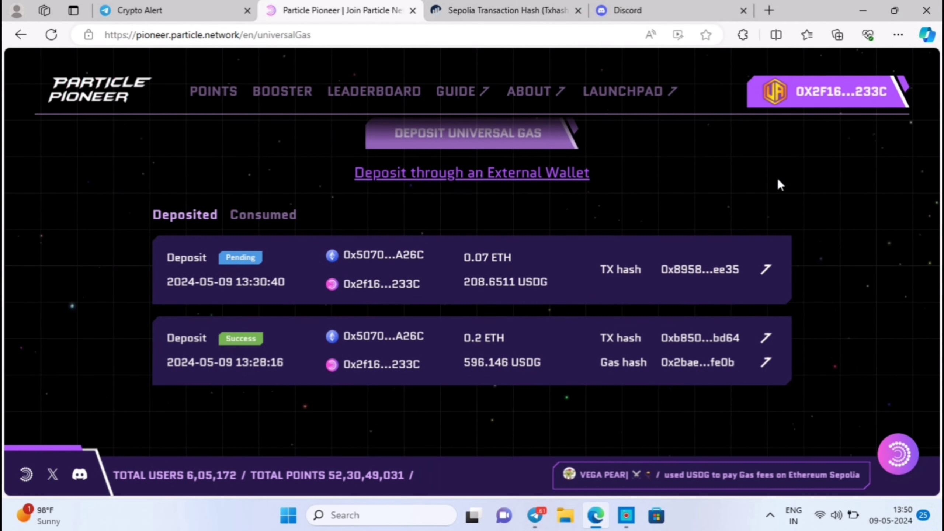
left_click(866, 92)
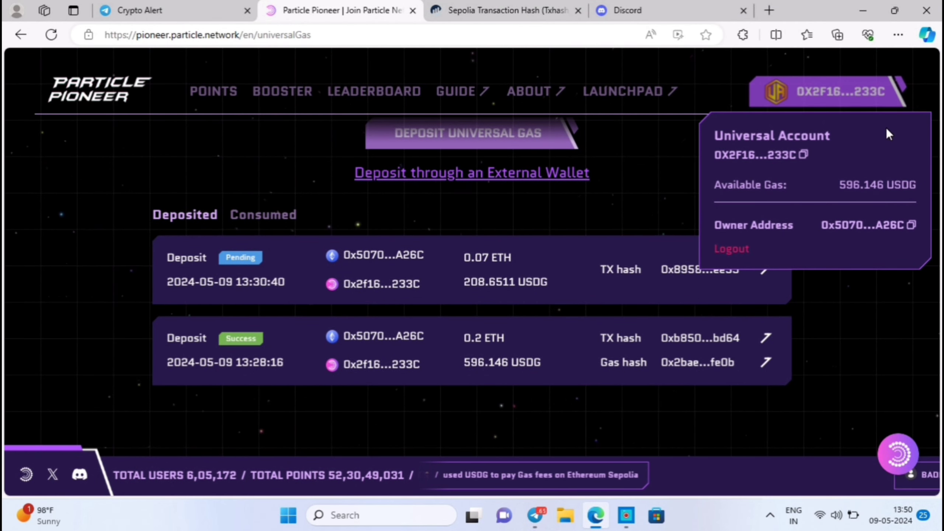
left_click(824, 363)
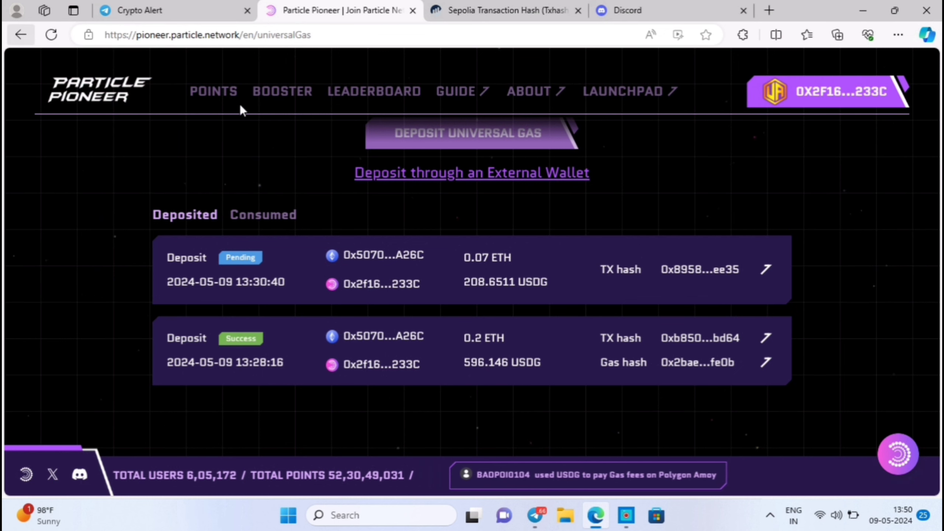
Start the Daily Check-in on the $PARTI points page and confirm its Optimism Sepolia transaction with gas provided by Particle Testnet.
left_click(223, 96)
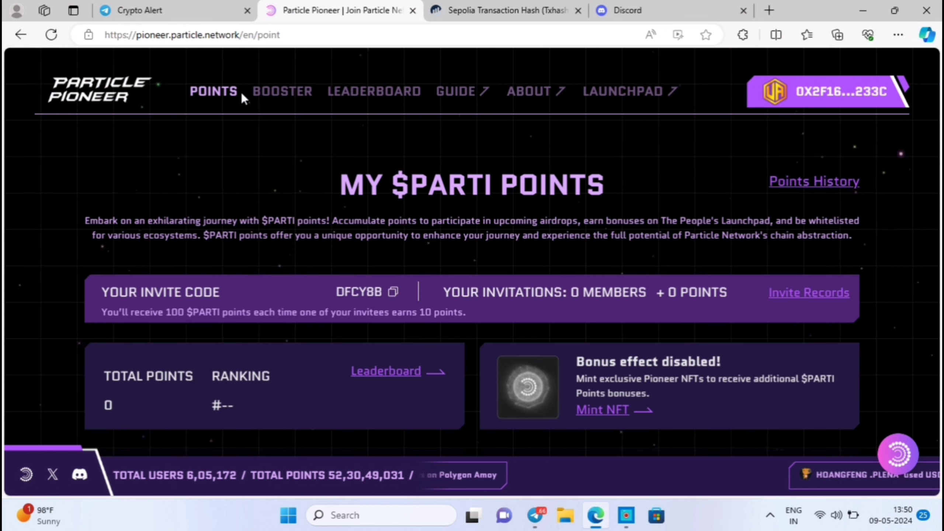
scroll(569, 245, "down", 5)
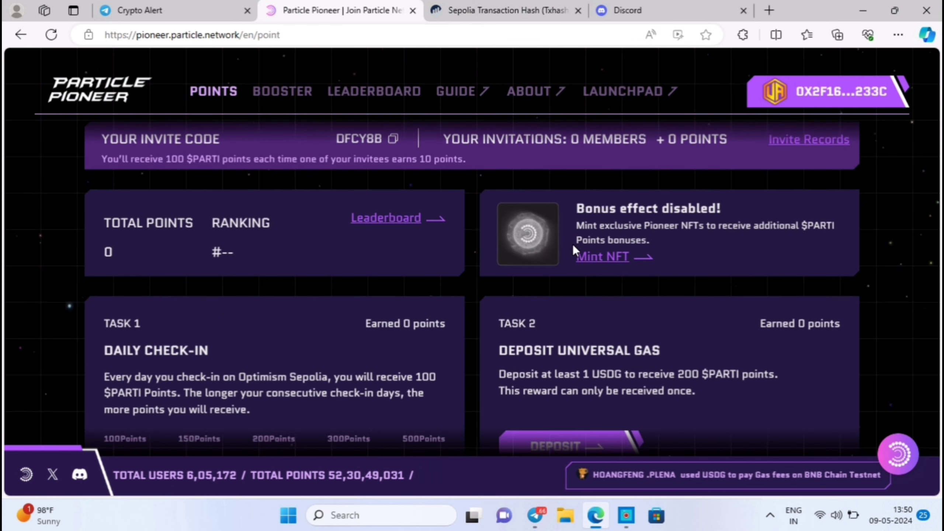
scroll(411, 216, "down", 6)
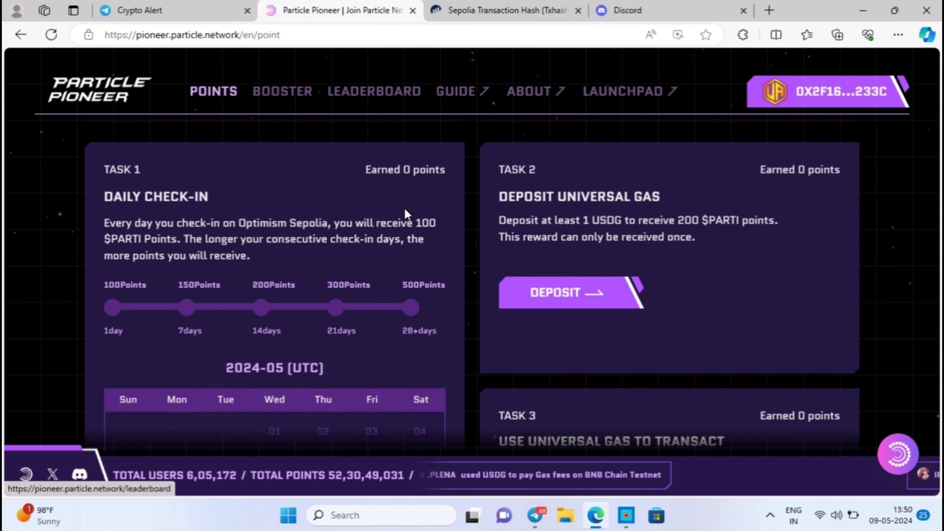
scroll(313, 229, "down", 2)
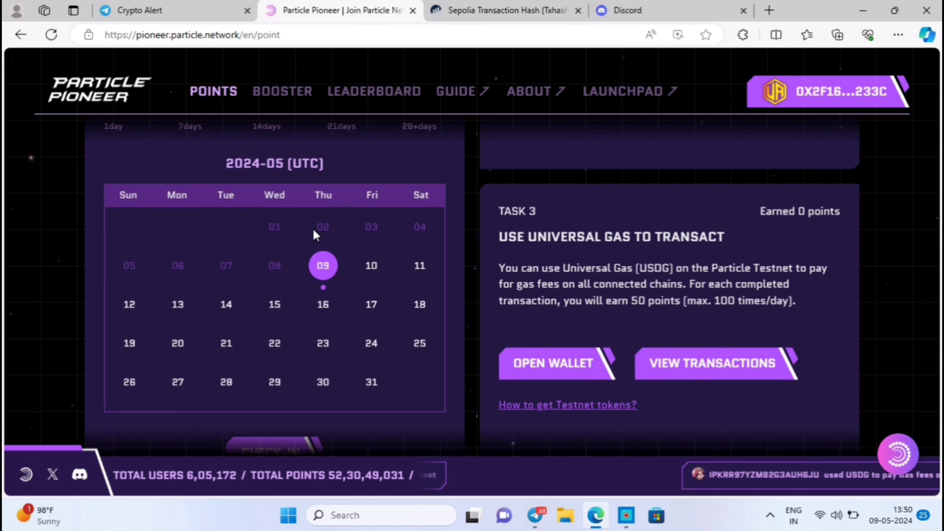
scroll(313, 229, "down", 3)
left_click(298, 357)
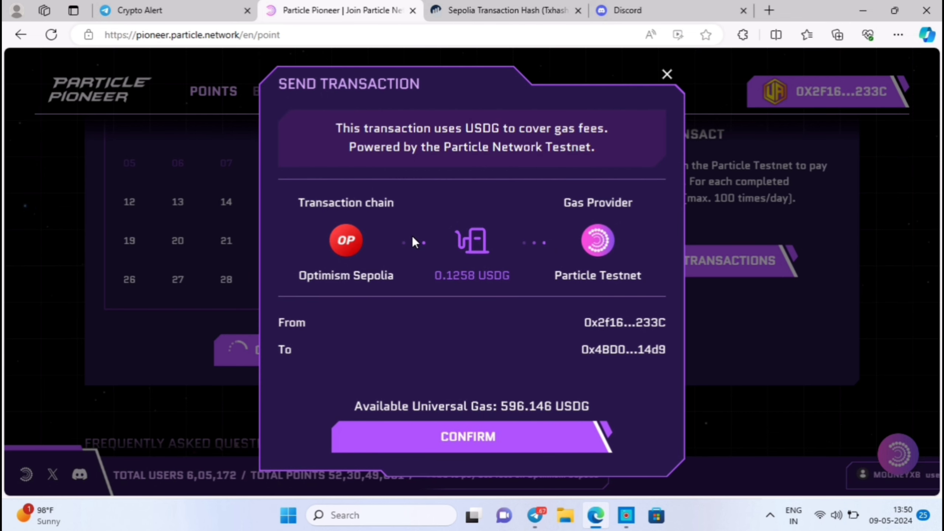
left_click(544, 443)
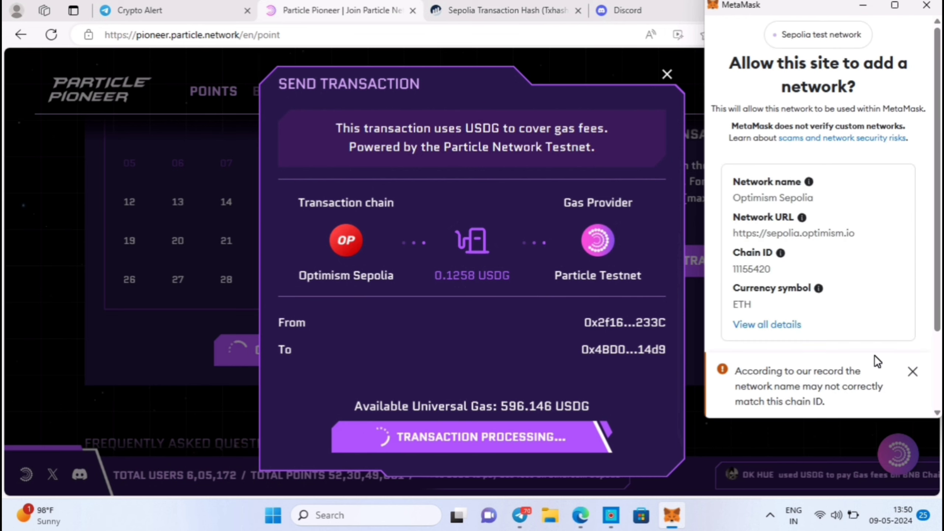
Approve adding and switching to the Optimism Sepolia network in MetaMask, and sign the check-in request.
scroll(844, 251, "down", 3)
left_click(893, 404)
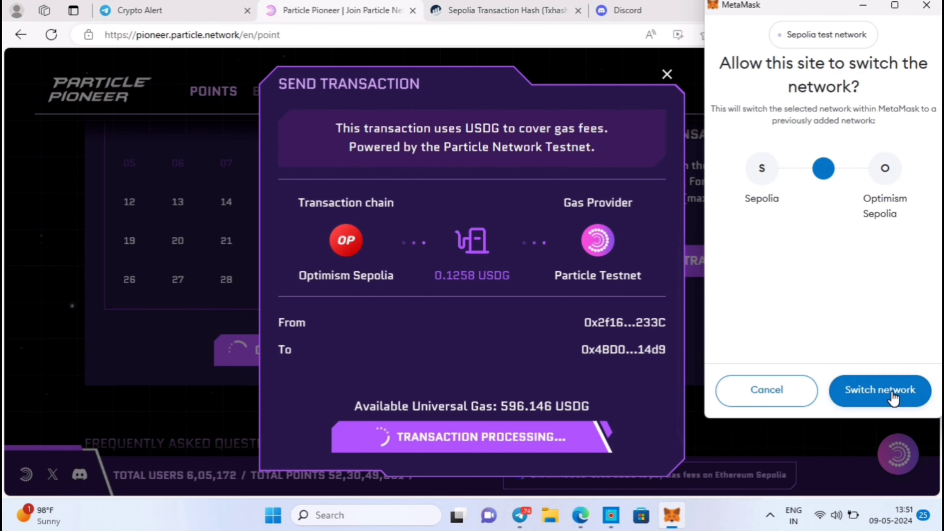
left_click(891, 389)
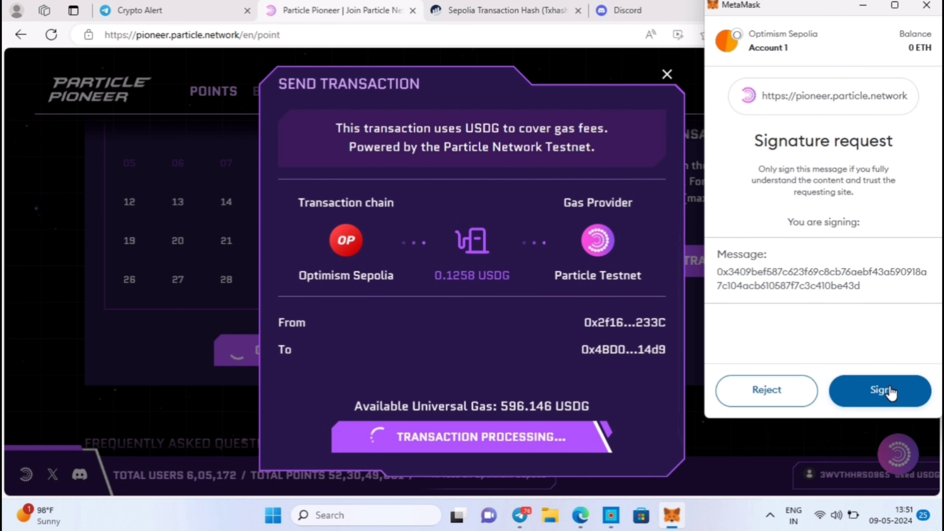
left_click(891, 392)
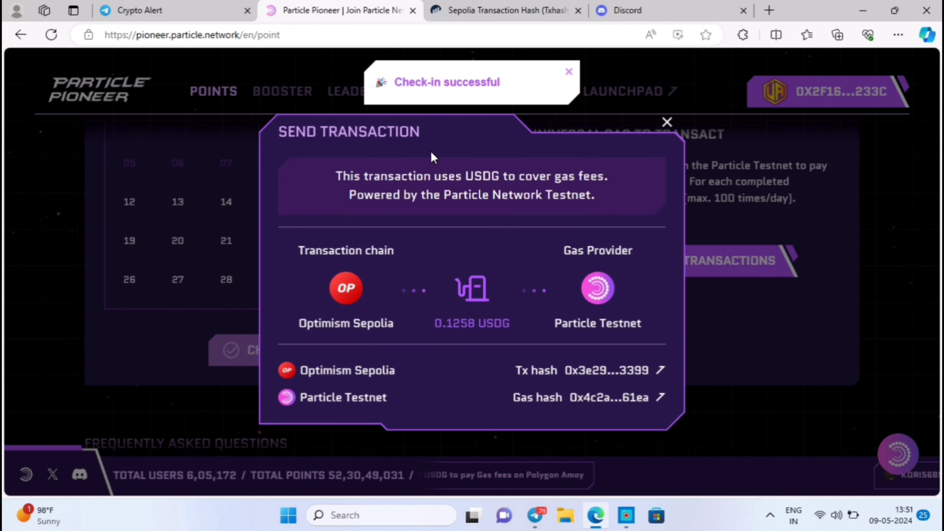
left_click(667, 123)
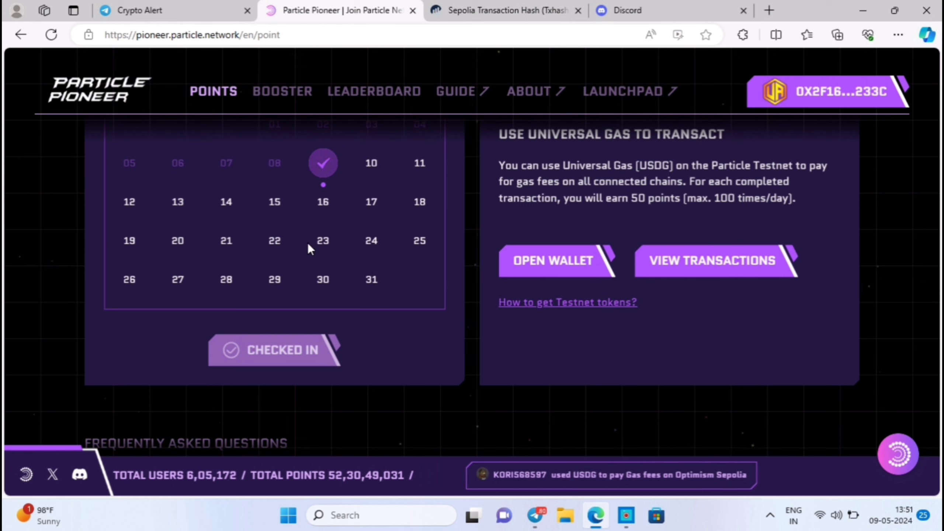
Review the points tasks, open the wallet from Use Universal Gas to Transact, and copy the Universal Account address.
scroll(314, 281, "up", 6)
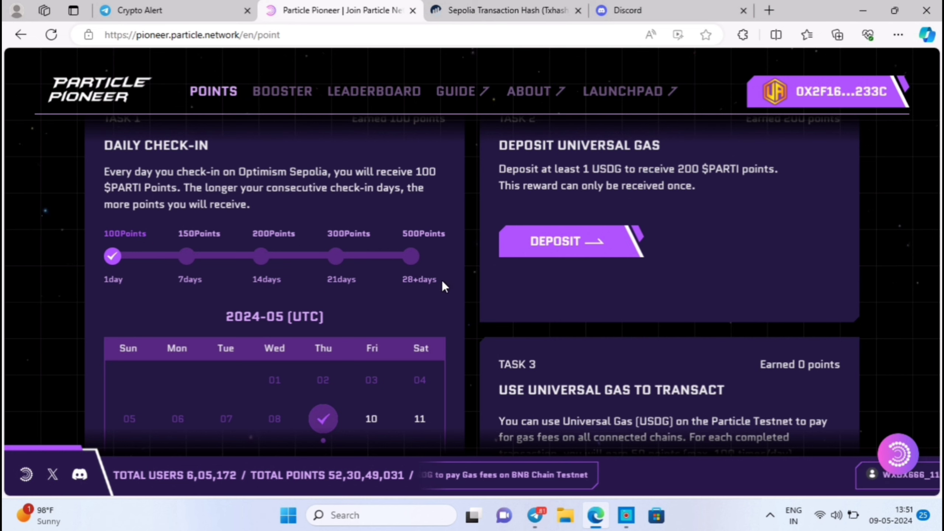
scroll(377, 302, "up", 8)
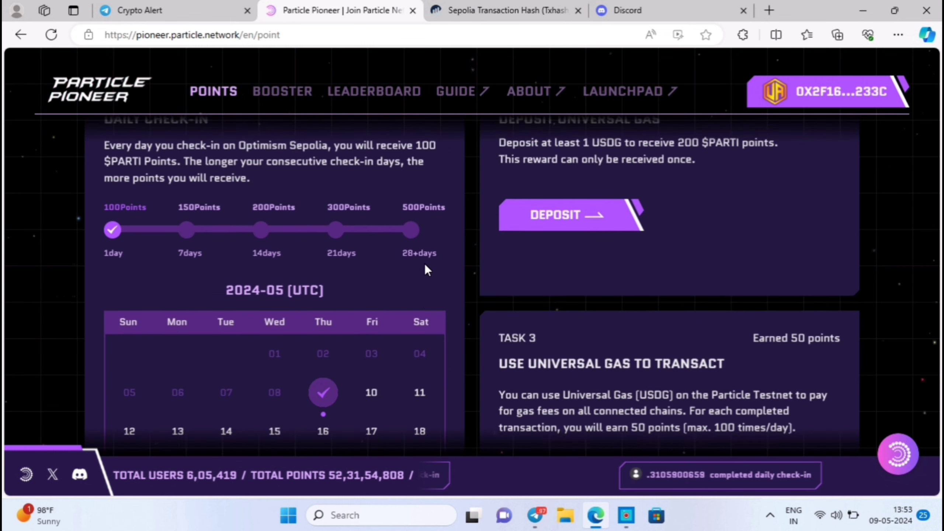
scroll(425, 264, "down", 3)
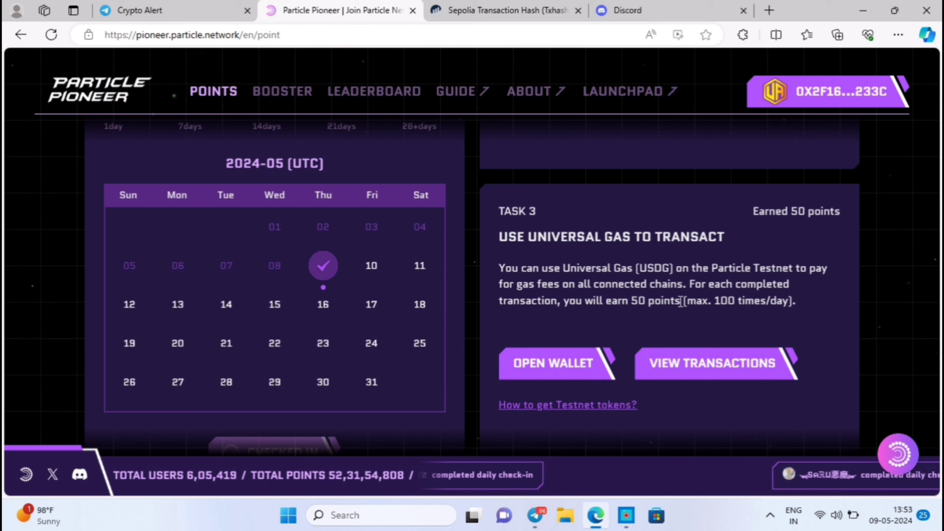
scroll(644, 327, "down", 2)
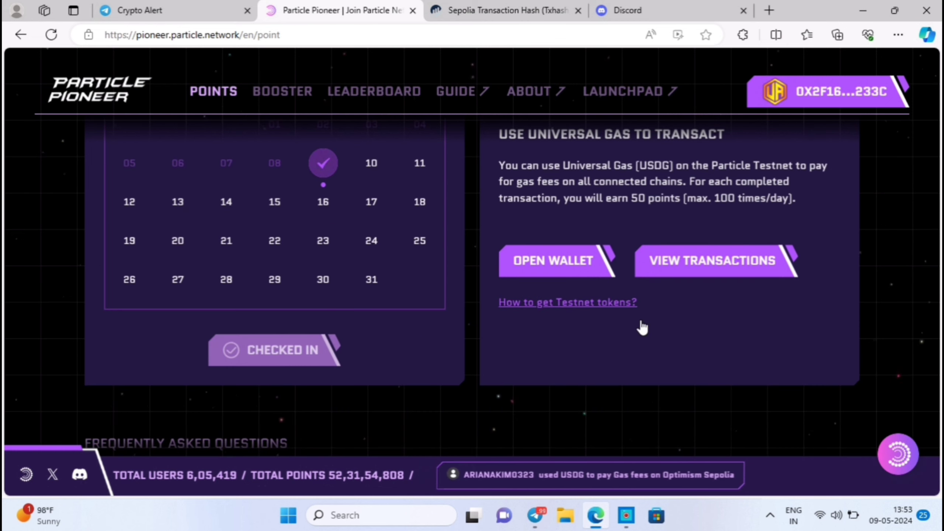
left_click(555, 265)
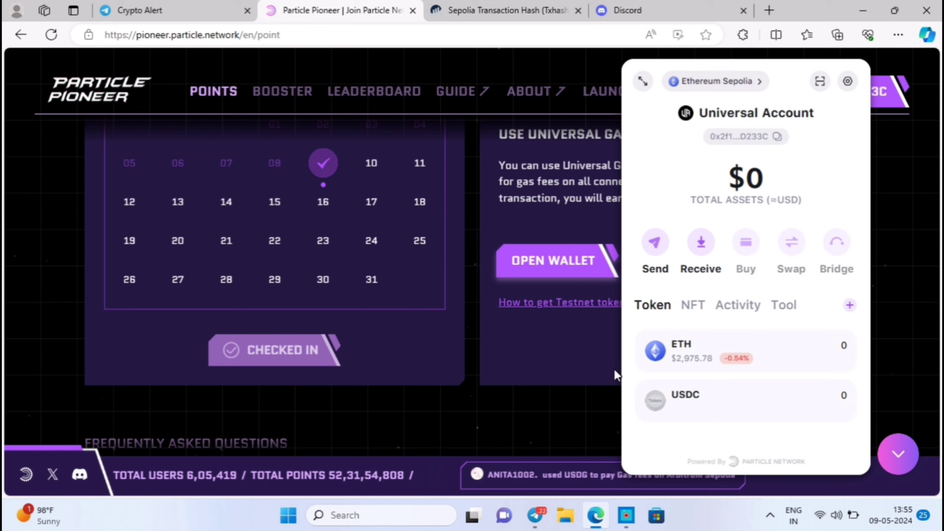
left_click(777, 137)
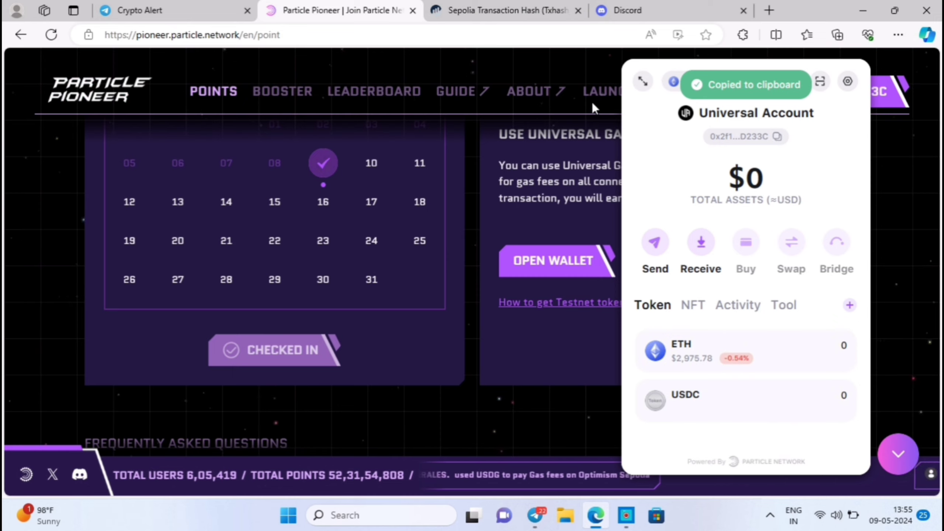
Open the People's Launchpad page and start a SepoliaETH send in MetaMask to the copied Universal Account address.
left_click(643, 81)
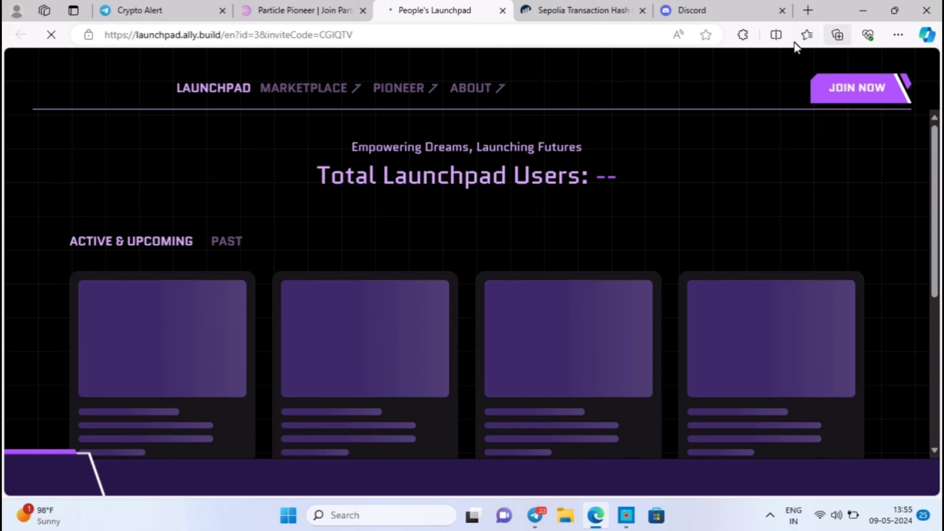
left_click(743, 35)
left_click(581, 176)
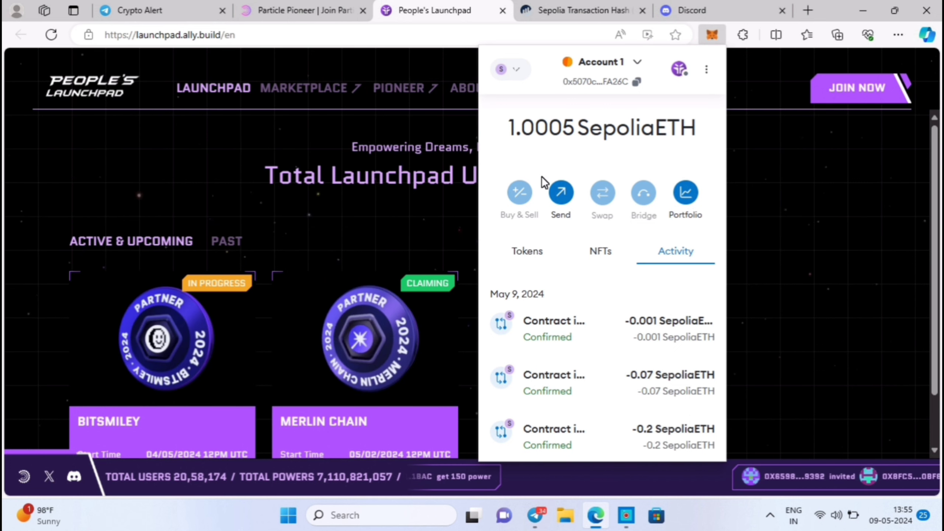
left_click(558, 201)
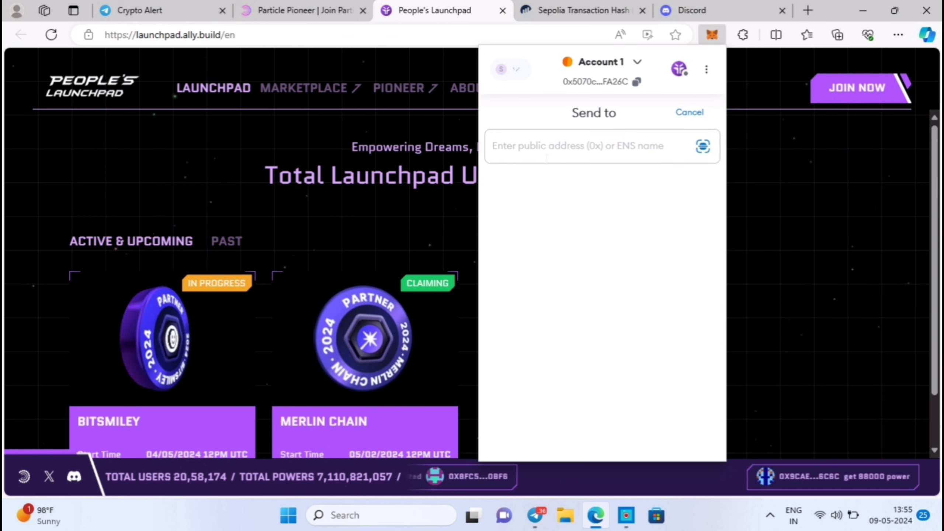
key("ctrl+v")
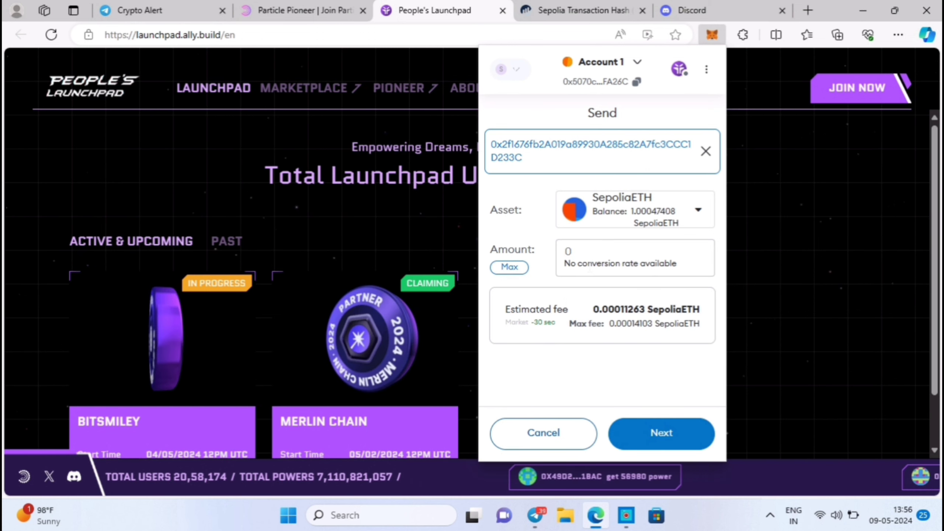
Set the send amount to 0.25 SepoliaETH and confirm the transfer in MetaMask.
type("0.25")
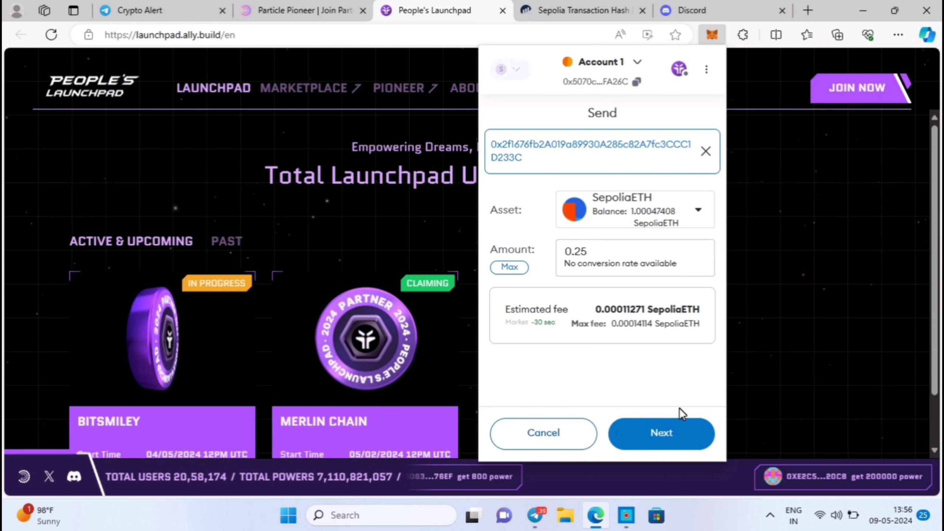
left_click(670, 428)
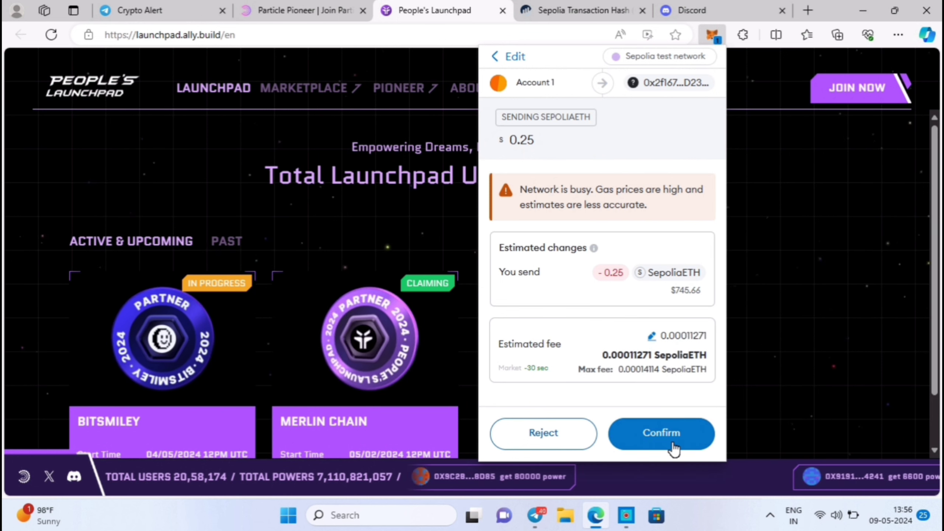
left_click(673, 446)
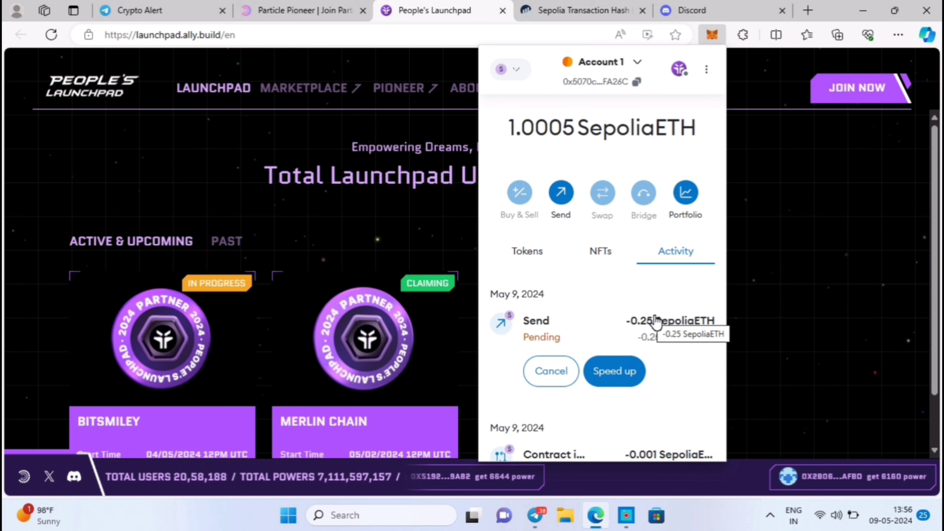
scroll(390, 312, "down", 1)
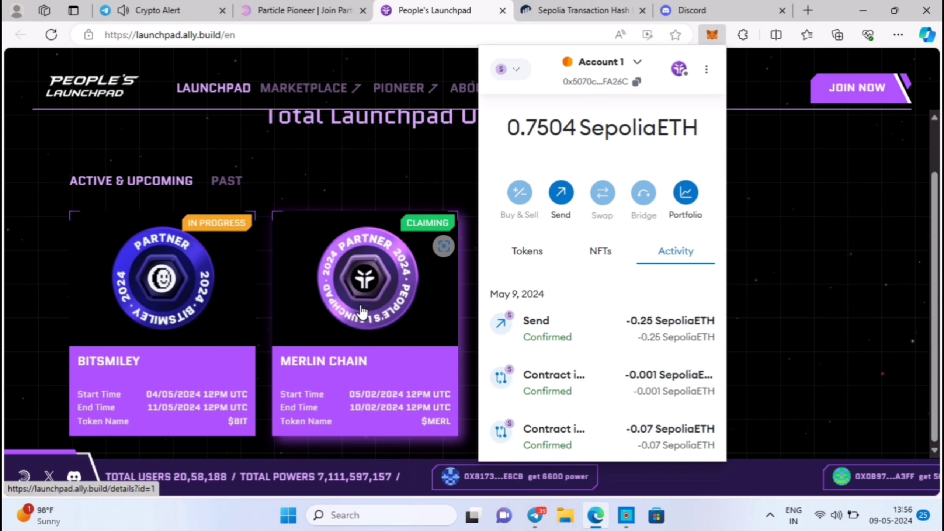
scroll(362, 311, "up", 1)
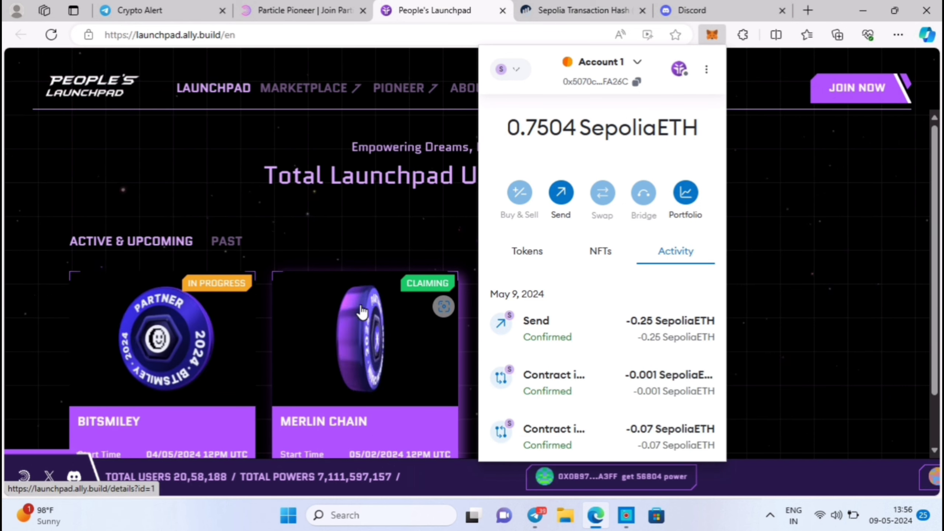
scroll(362, 311, "down", 1)
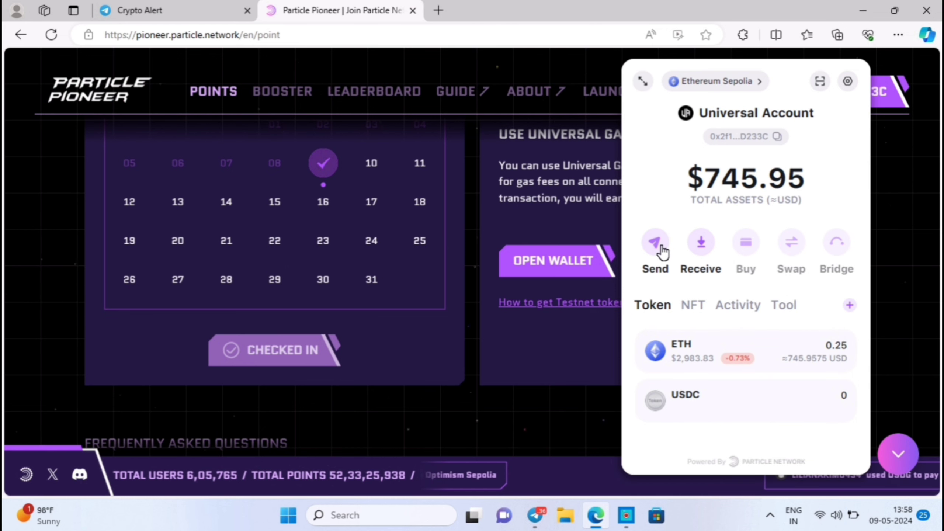
Prepare an ETH send from the Universal Account on Ethereum Sepolia to the saved recipient address, with the amount set to 0.0001.
left_click(655, 244)
left_click(717, 198)
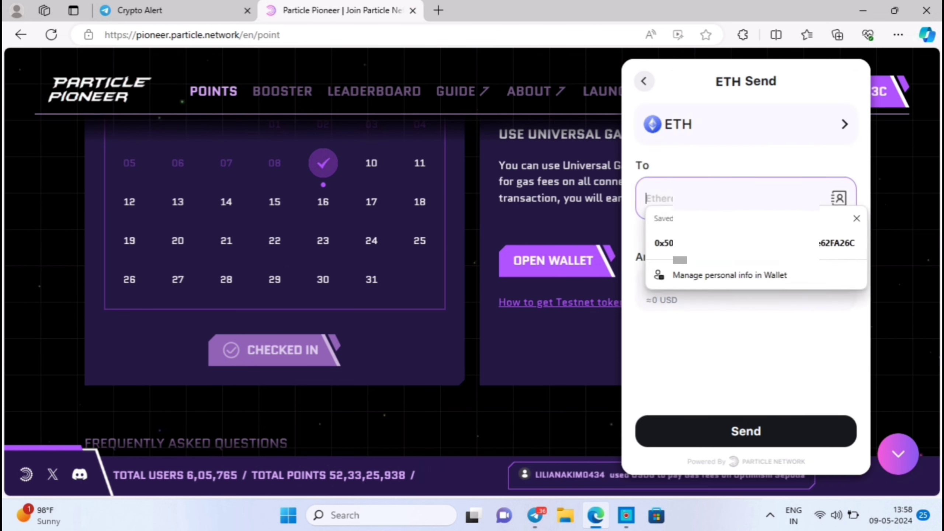
key("Down")
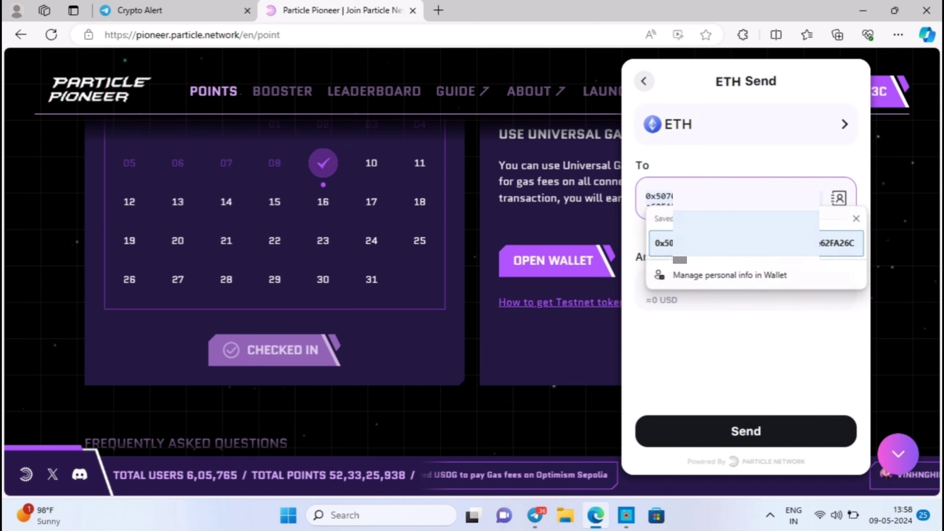
key("Return")
left_click(748, 303)
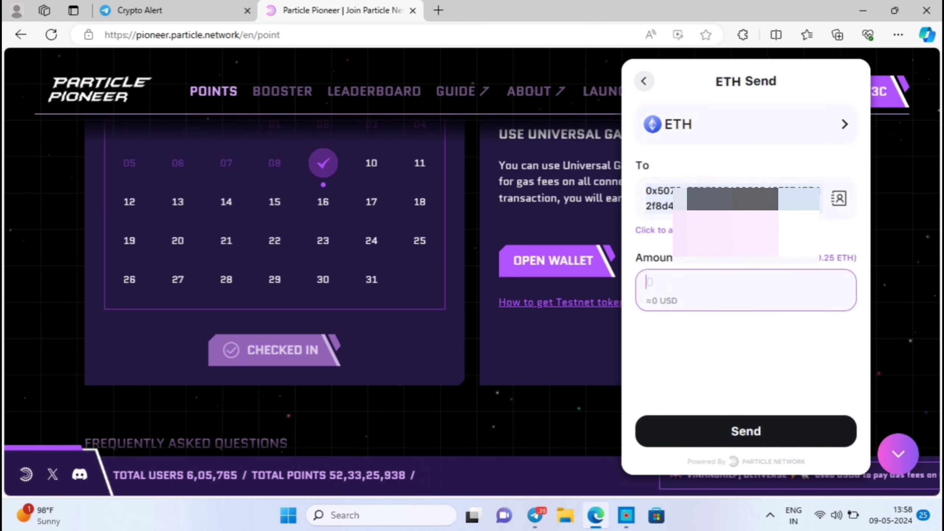
type("0.0001")
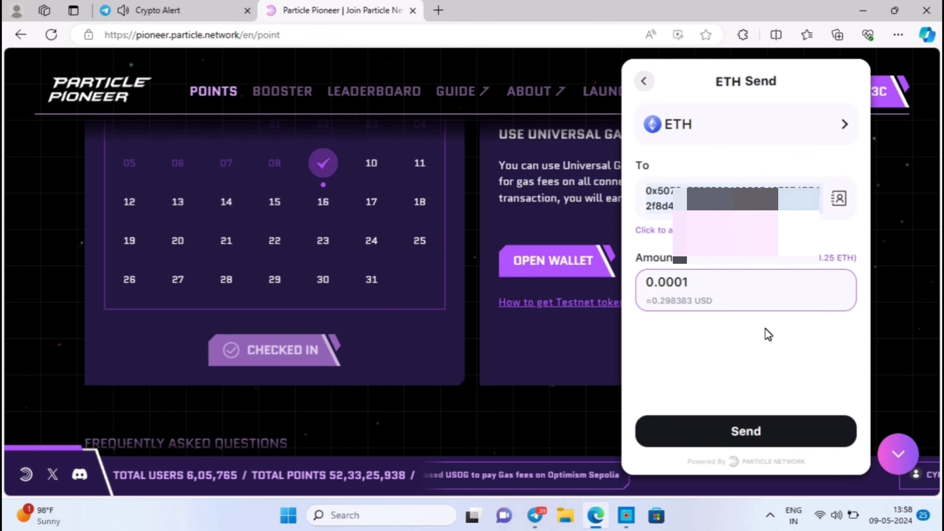
Submit the ETH transfer with USDG as the network fee token and sign the signature request in MetaMask.
left_click(738, 427)
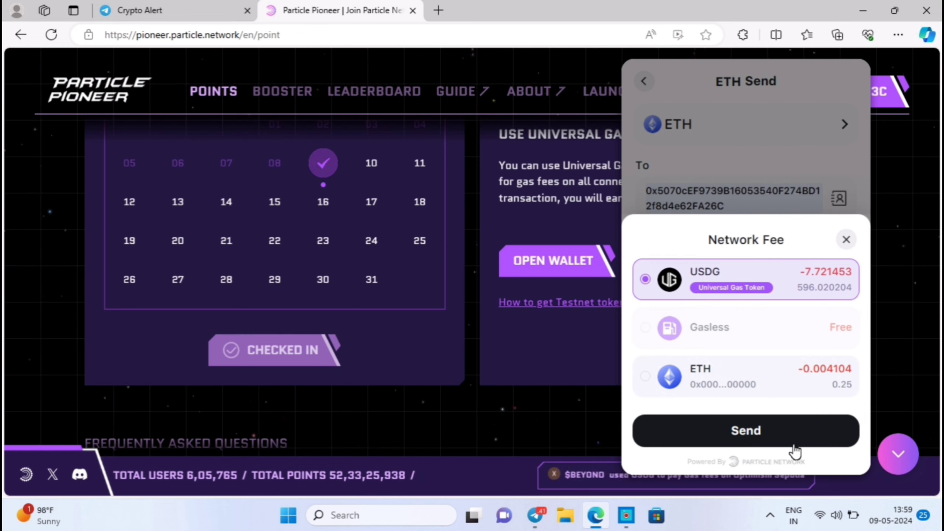
left_click(776, 433)
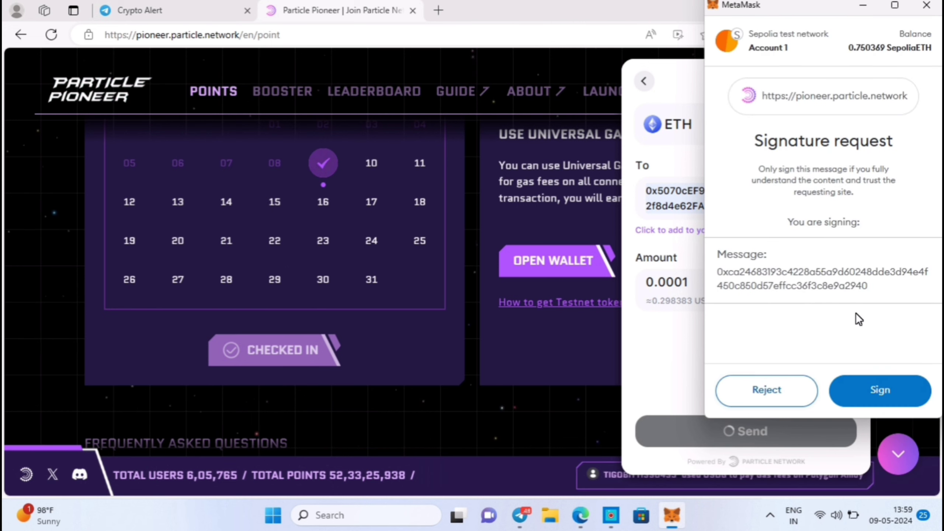
left_click(894, 396)
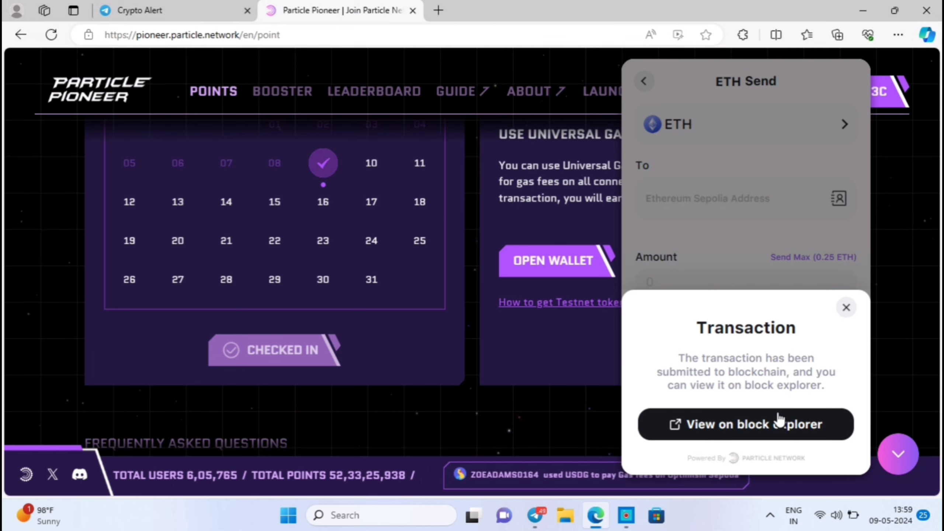
Open the submitted transaction on the block explorer, and review the total points and the points earned per task on the points page.
left_click(776, 428)
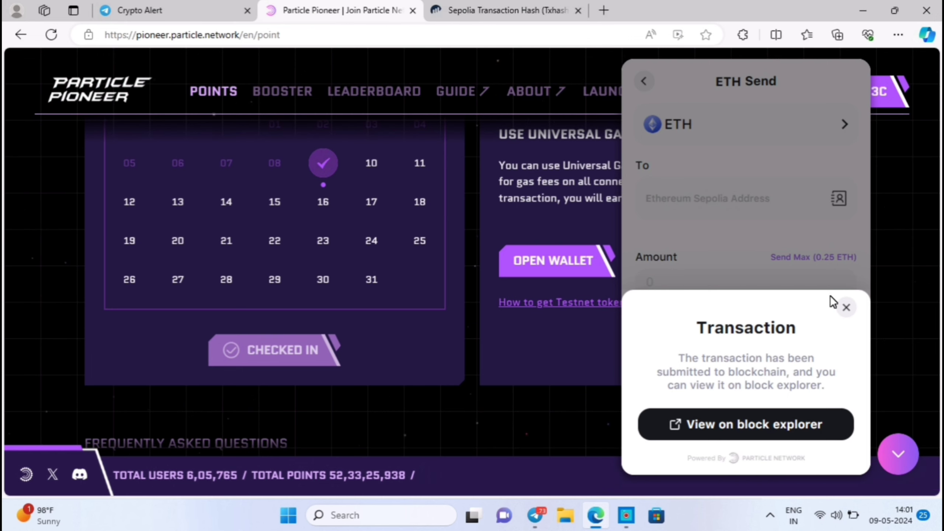
left_click(847, 308)
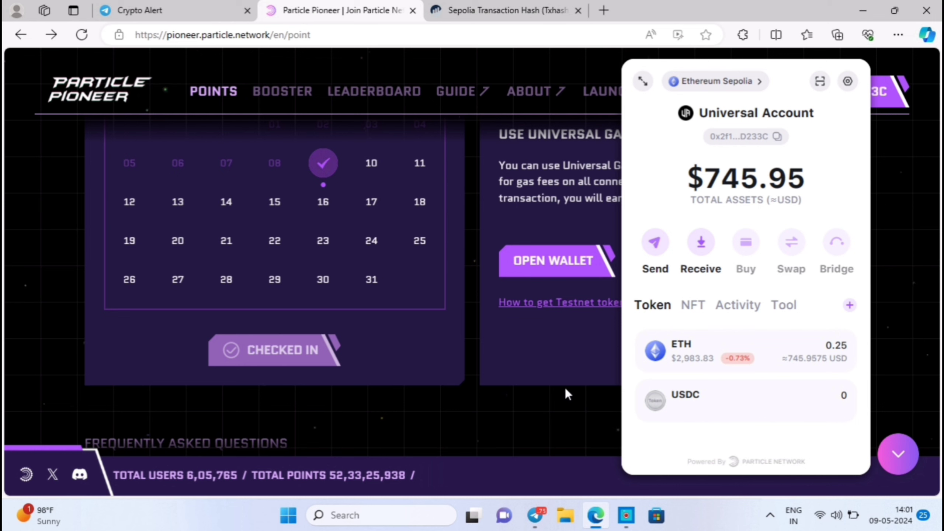
scroll(565, 388, "up", 4)
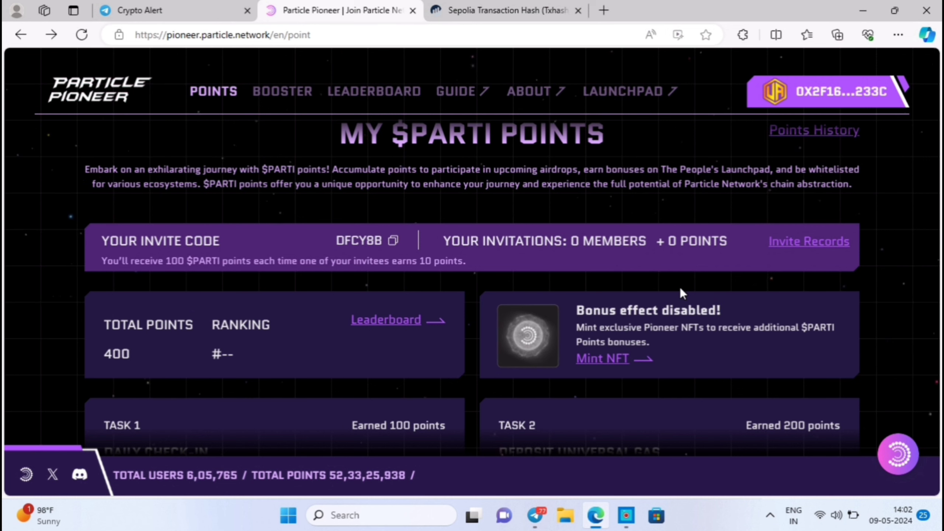
scroll(680, 290, "down", 5)
scroll(682, 290, "down", 1)
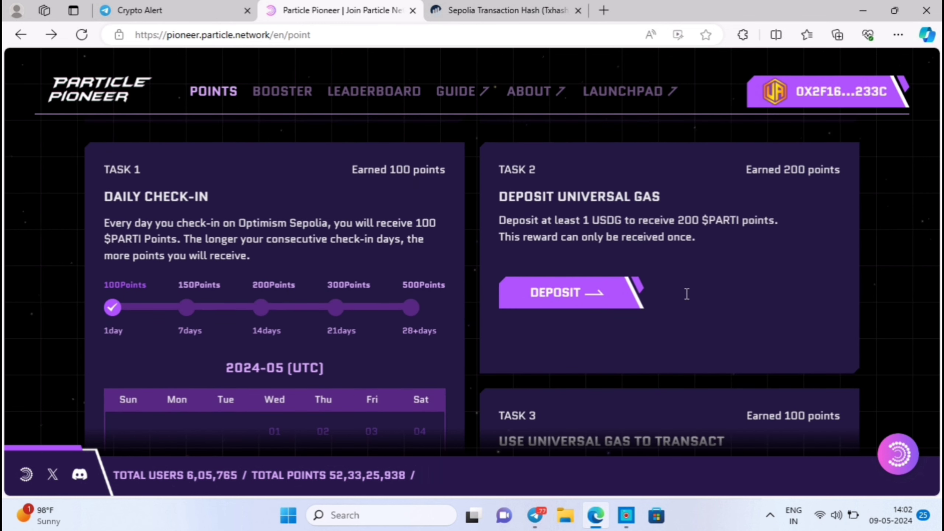